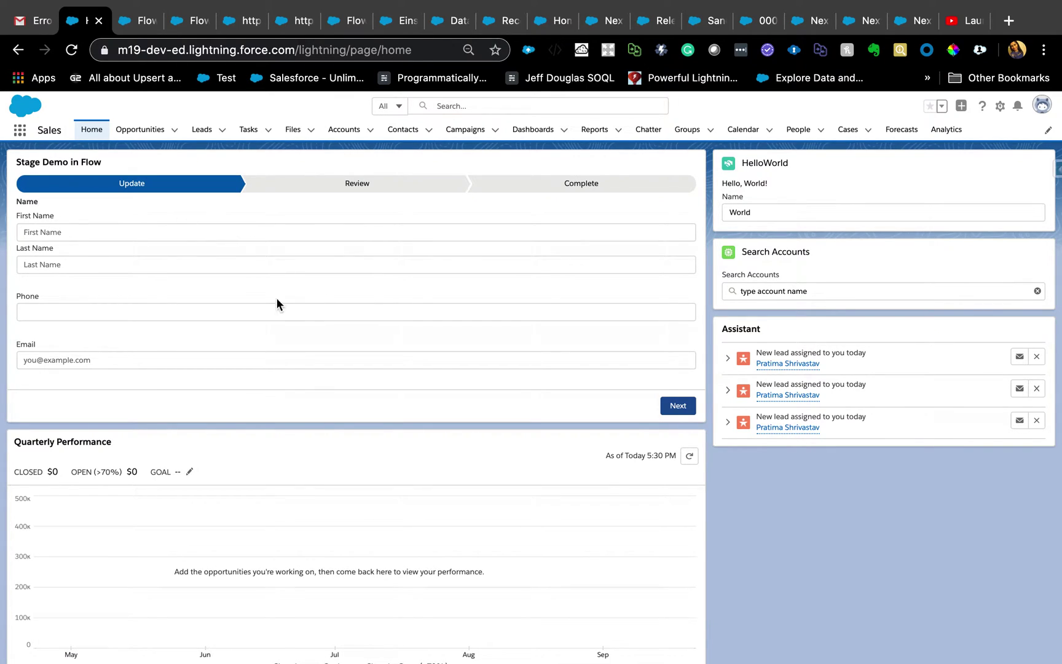
Step: Autofill the lead's saved first name and phone, and advance the flow from Update to Review
{"action": "left_click", "coordinate": [194, 233]}
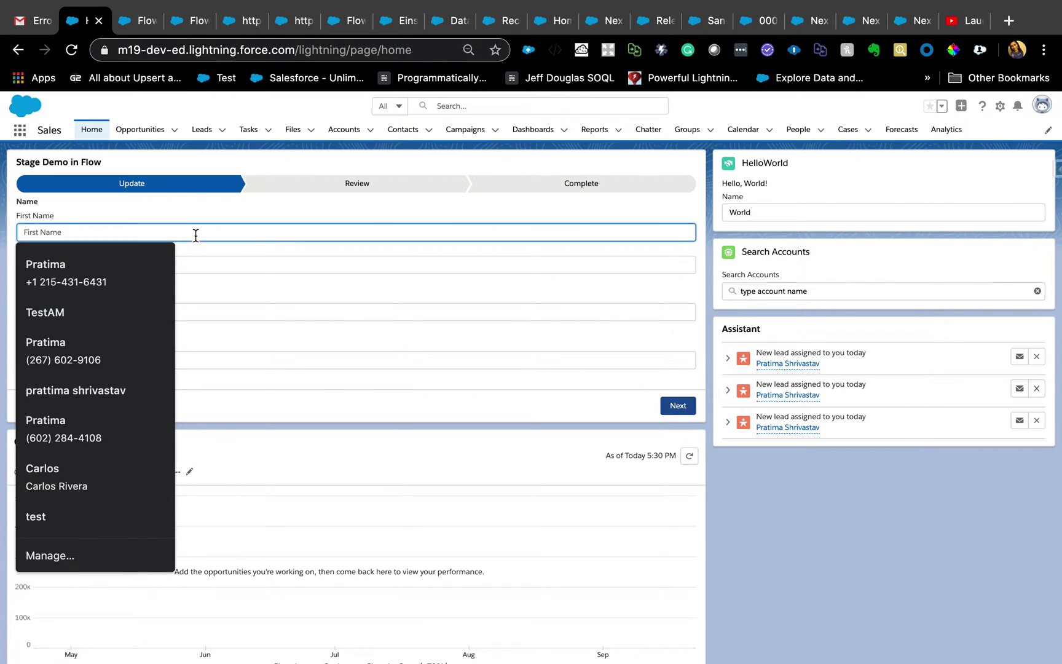
{"action": "left_click", "coordinate": [80, 282]}
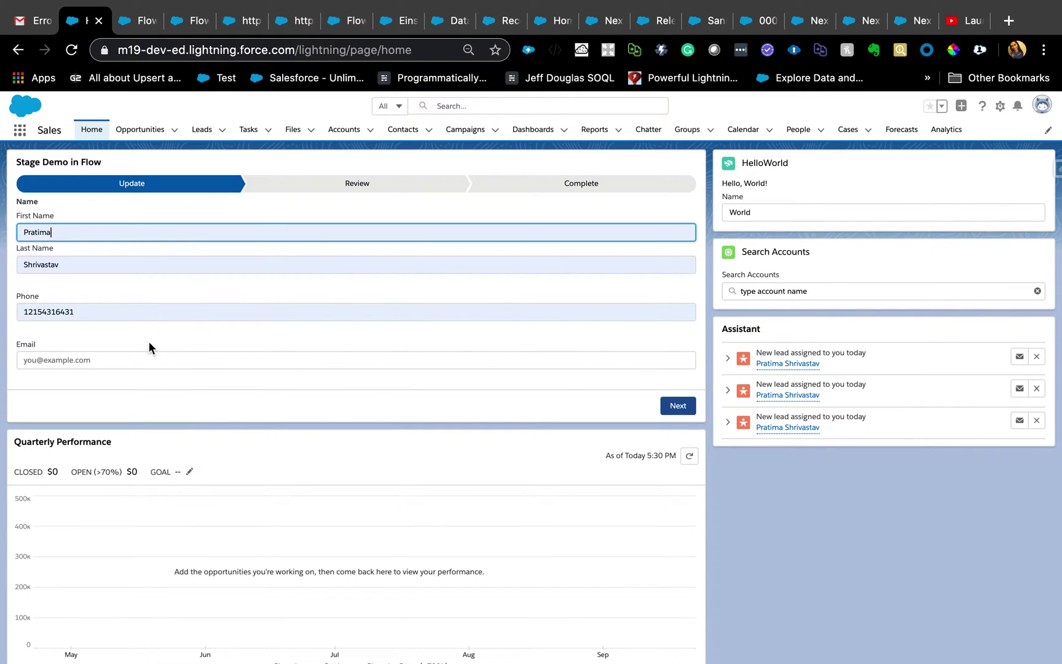
{"action": "left_click", "coordinate": [675, 413]}
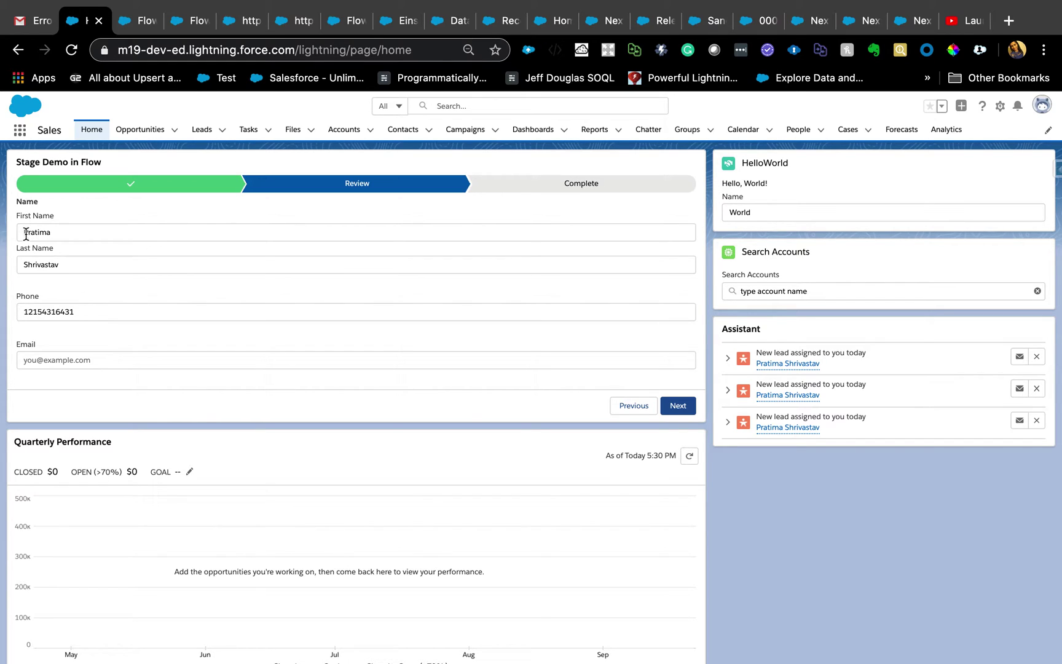
Step: Remove the leading 1 from the phone number, finish the flow at Success, then go to Setup's flows list
{"action": "left_click", "coordinate": [32, 310]}
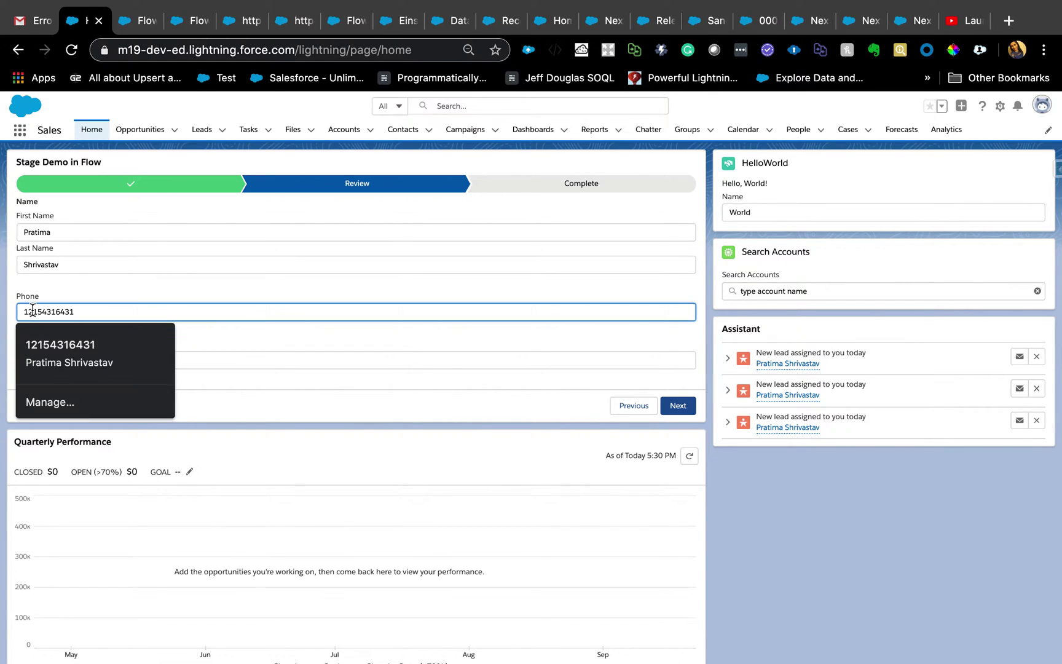
{"action": "key", "text": "BackSpace"}
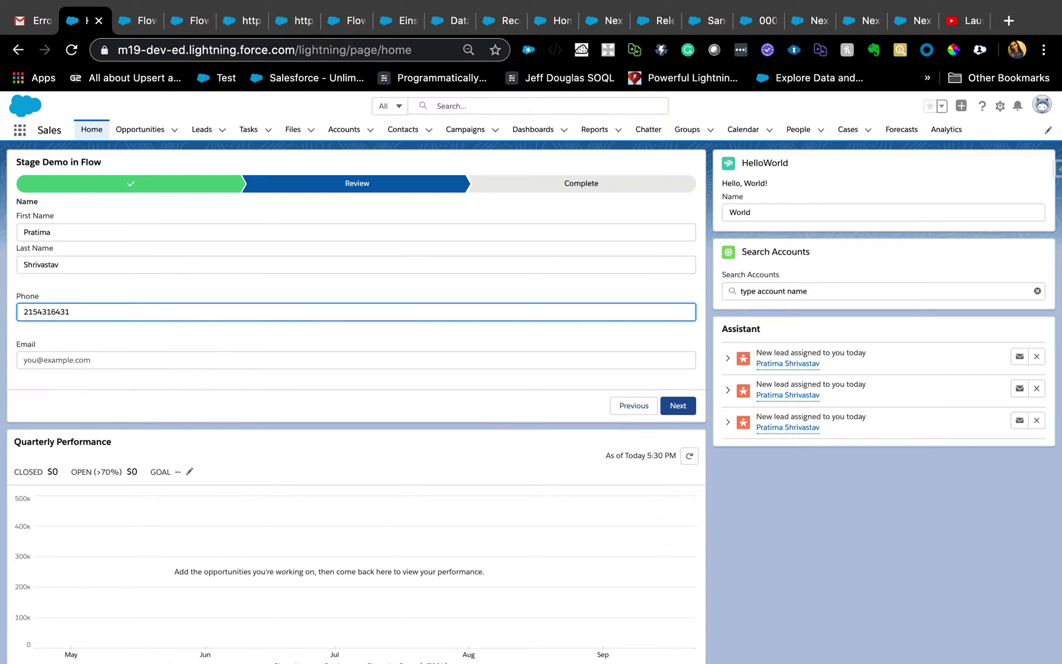
{"action": "left_click", "coordinate": [66, 325]}
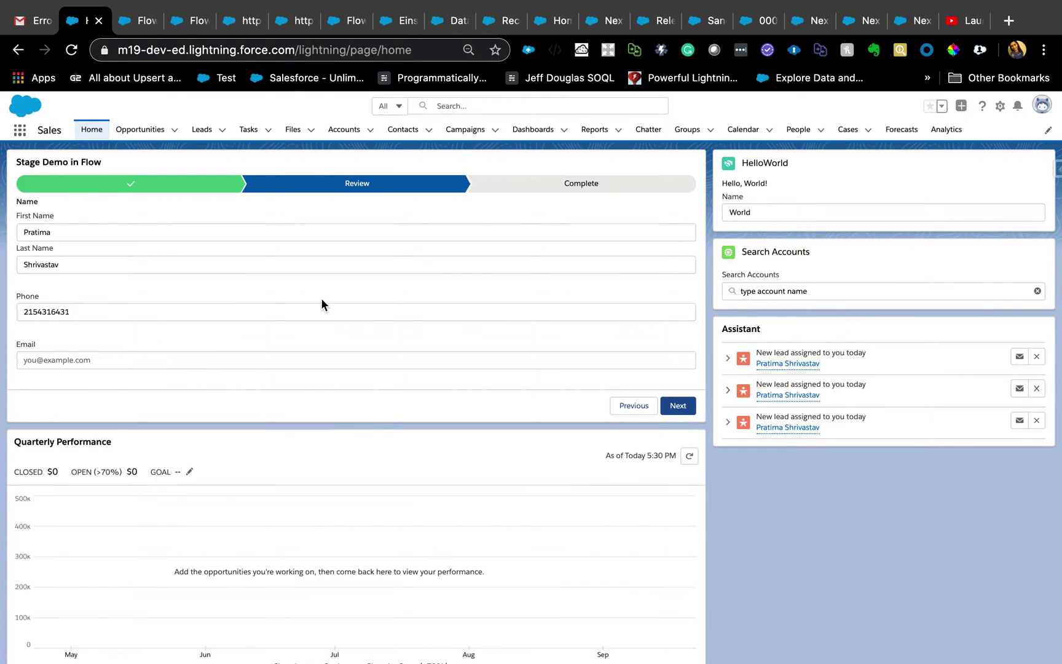
{"action": "left_click", "coordinate": [674, 409]}
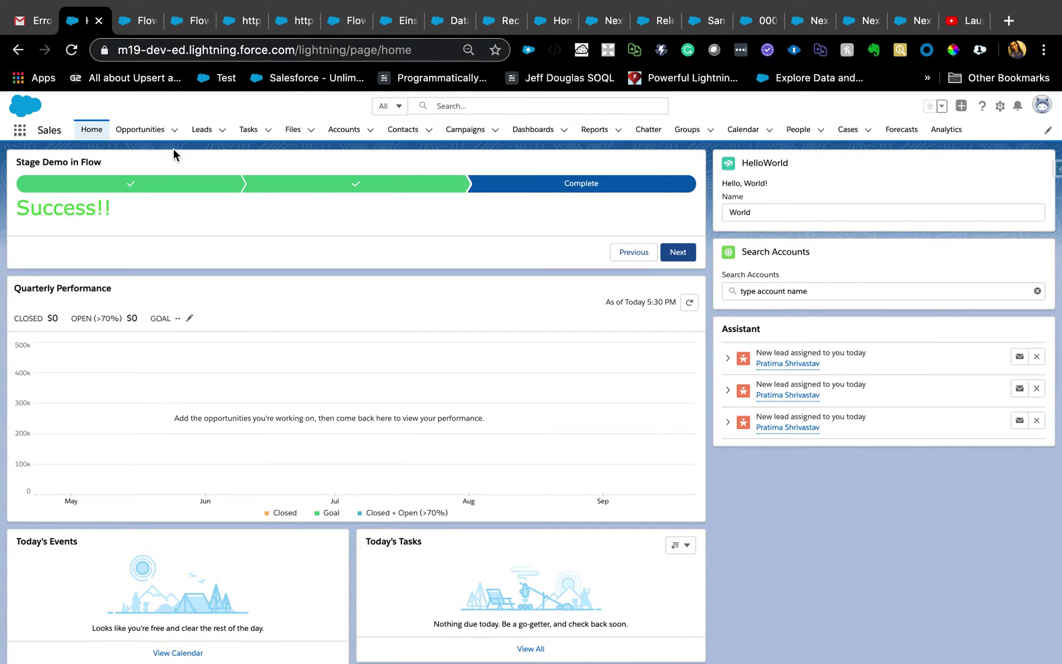
{"action": "left_click", "coordinate": [142, 22]}
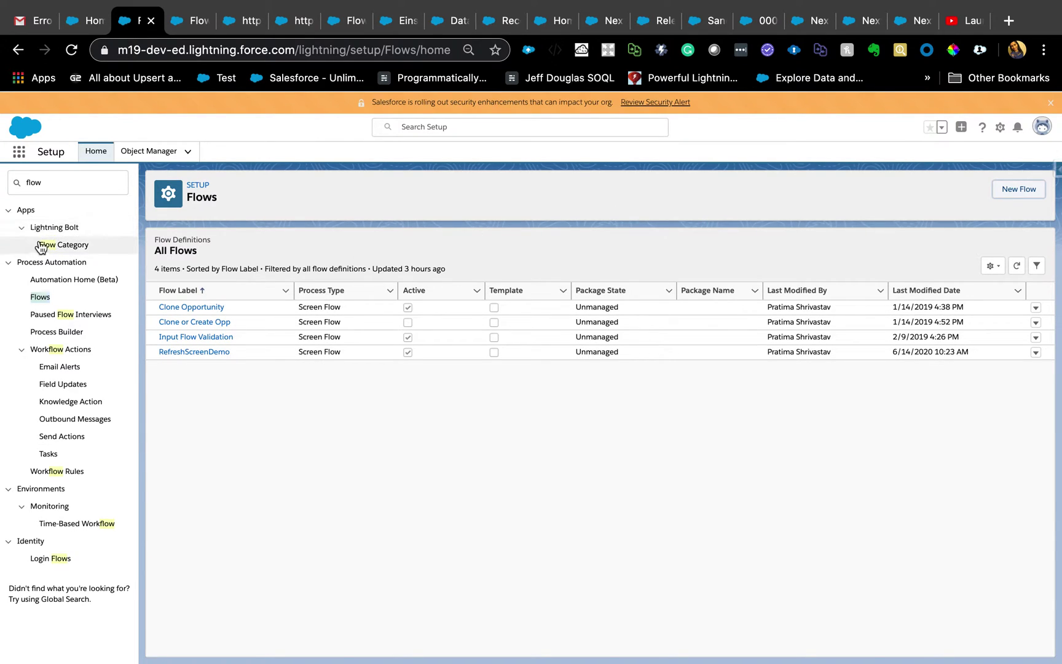
Step: Return to the Stage Demo in Flow builder, close the redirect screen editor, and fit the whole flow in view
{"action": "left_click", "coordinate": [45, 301]}
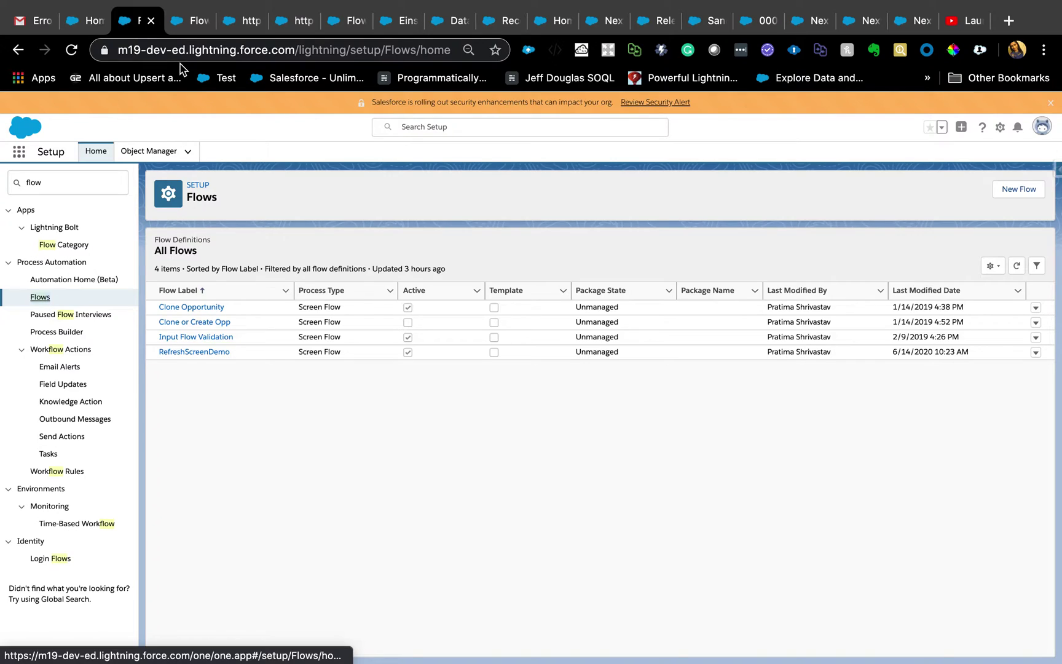
{"action": "left_click", "coordinate": [183, 24]}
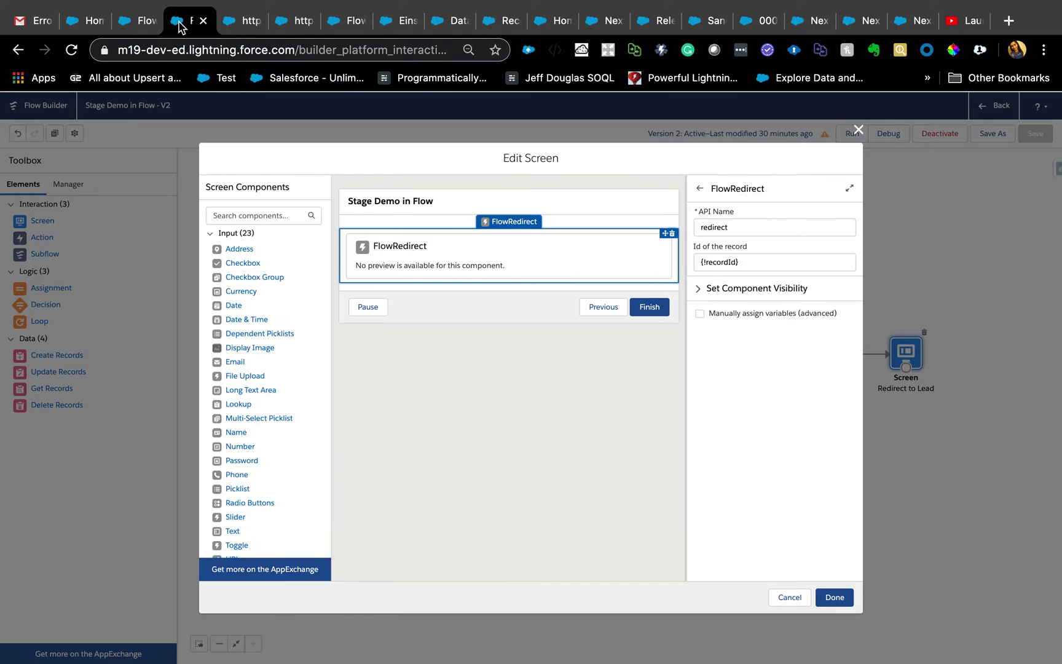
{"action": "left_click", "coordinate": [859, 130]}
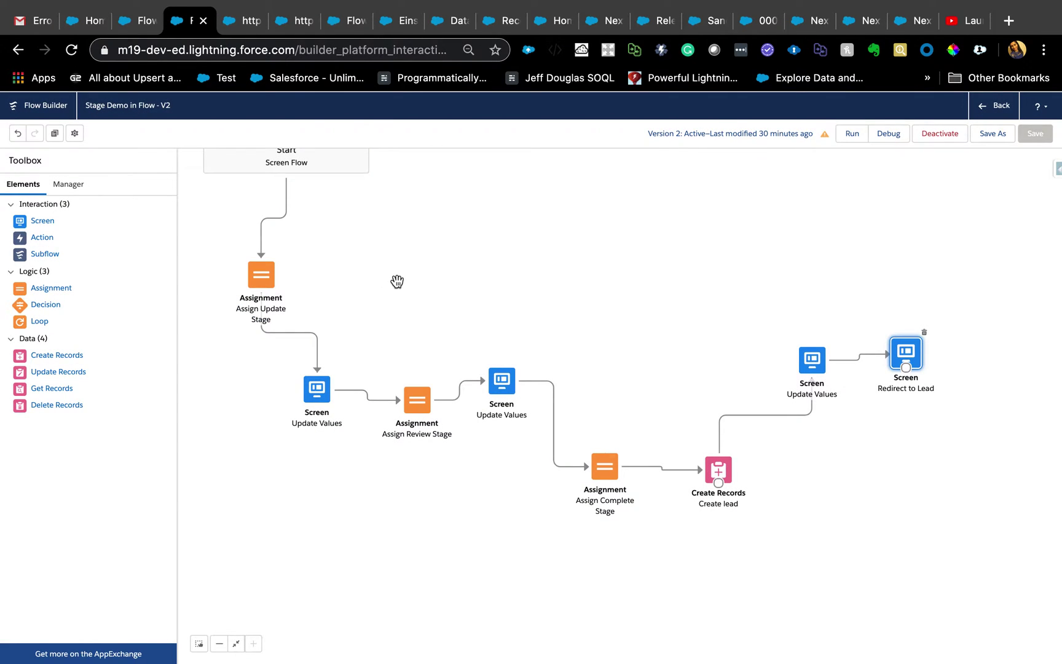
{"action": "left_click_drag", "start_coordinate": [399, 280], "coordinate": [403, 432]}
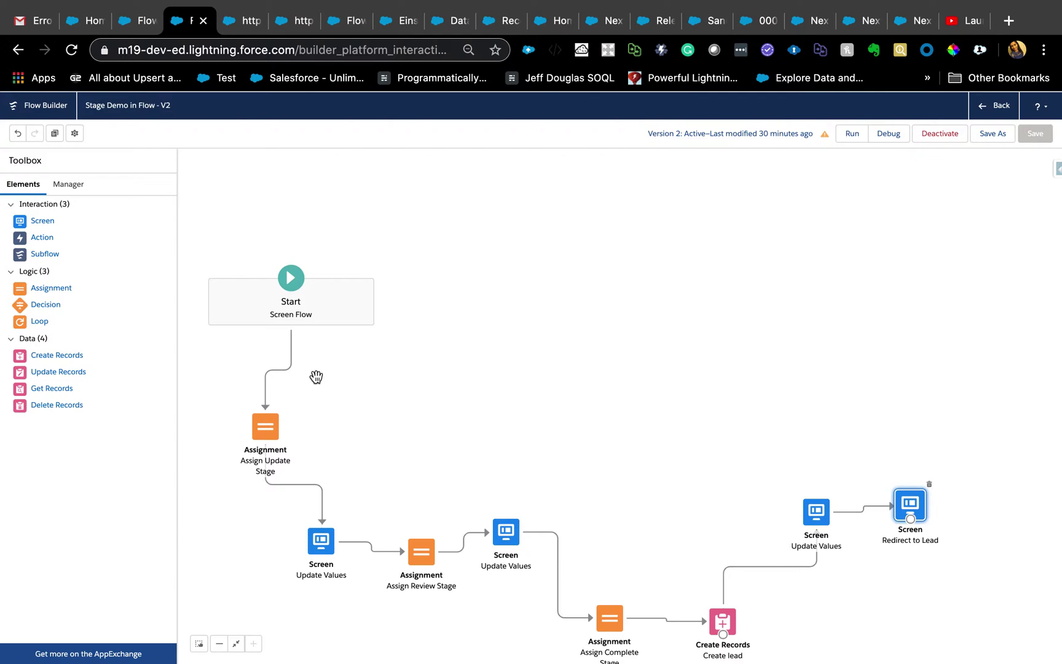
{"action": "left_click_drag", "start_coordinate": [316, 376], "coordinate": [316, 281]}
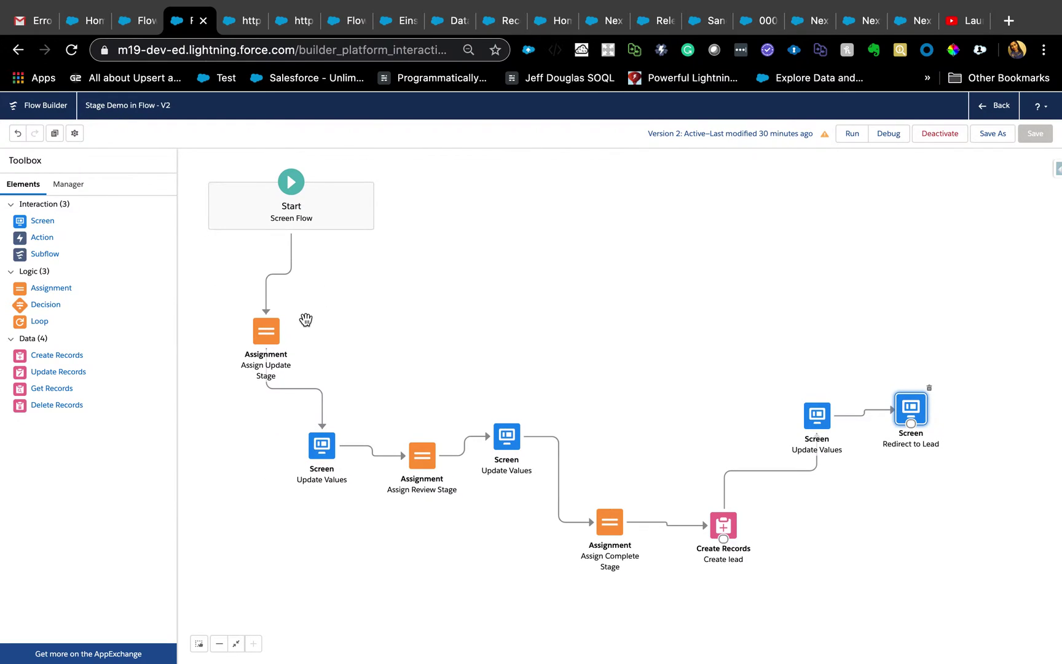
Step: Show the Manager panel listing the flow's resources and elements
{"action": "left_click", "coordinate": [71, 186]}
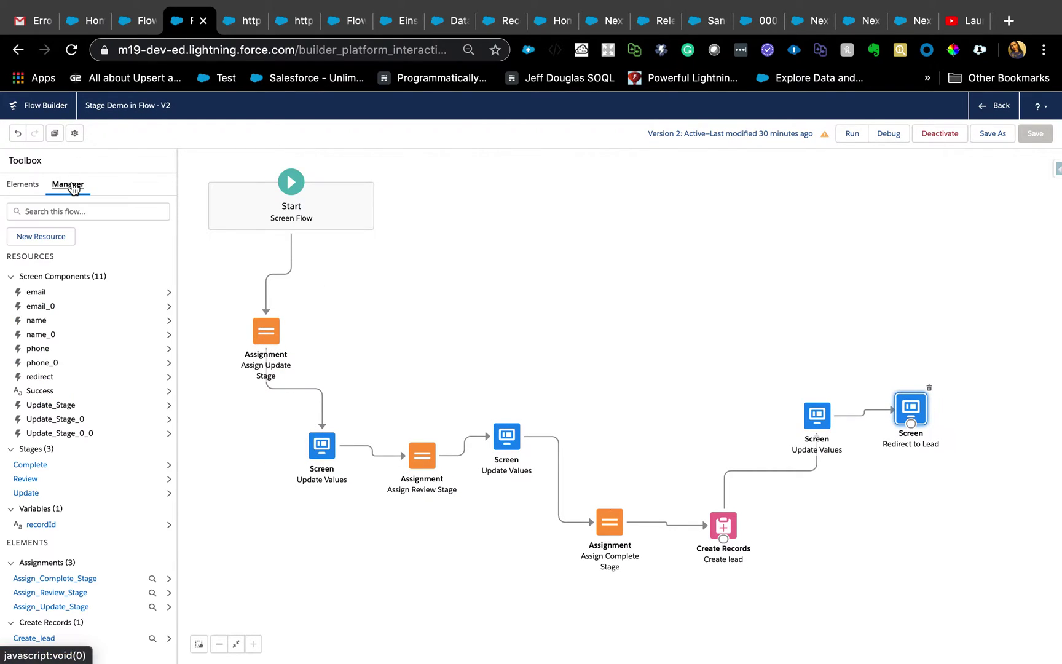
{"action": "scroll", "coordinate": [74, 489], "scroll_direction": "down", "scroll_amount": 1}
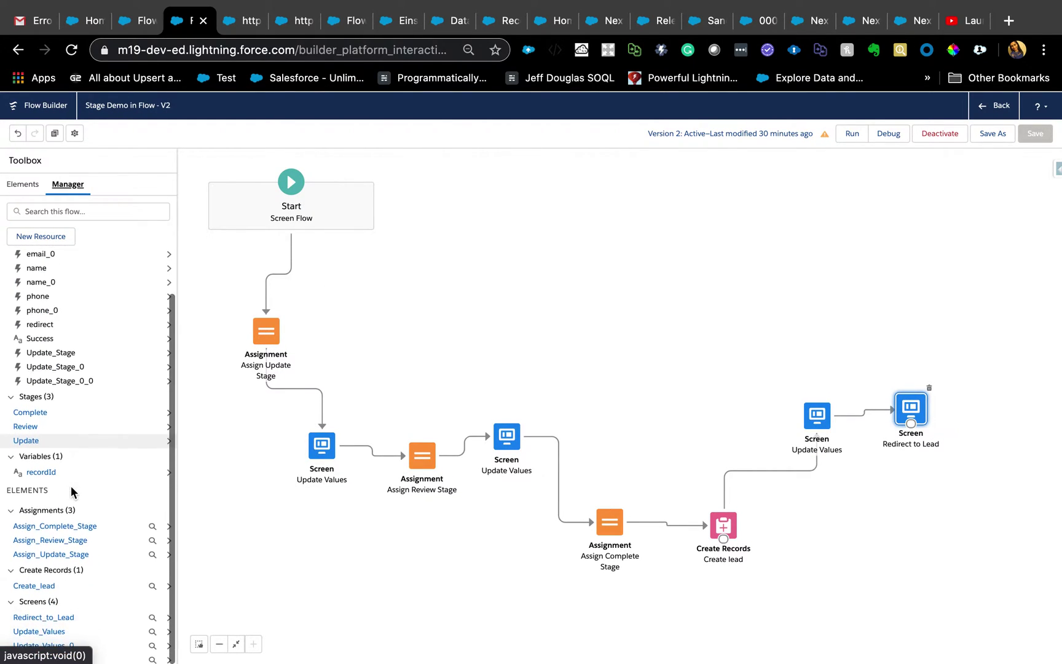
{"action": "scroll", "coordinate": [71, 491], "scroll_direction": "up", "scroll_amount": 2}
Step: Start a new Stage resource to view its order setting, then discard it unsaved
{"action": "left_click", "coordinate": [55, 239]}
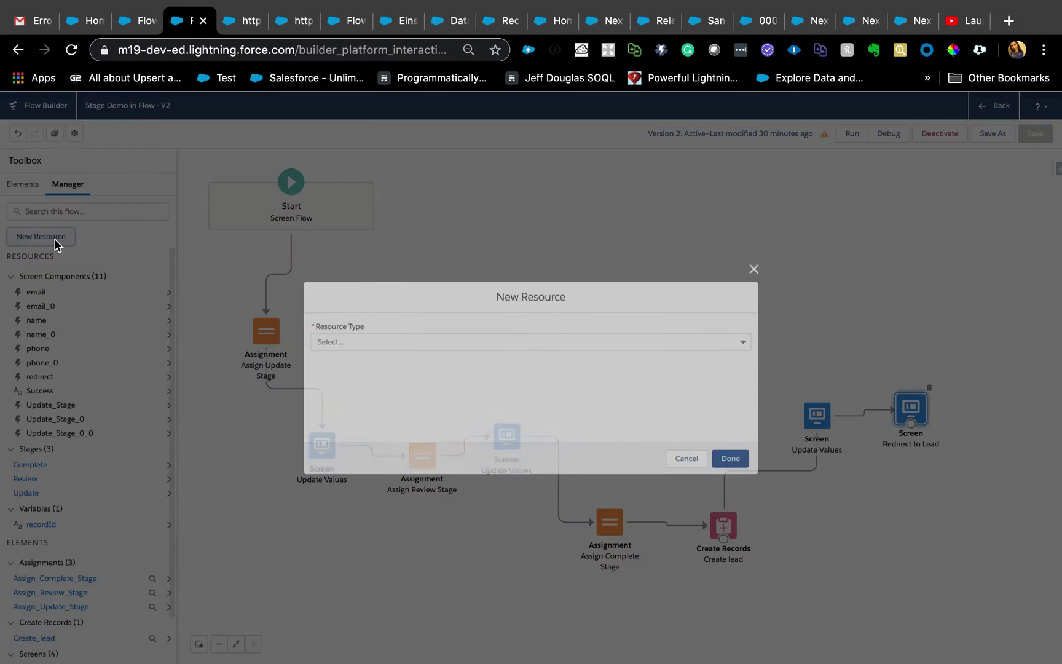
{"action": "left_click", "coordinate": [356, 340]}
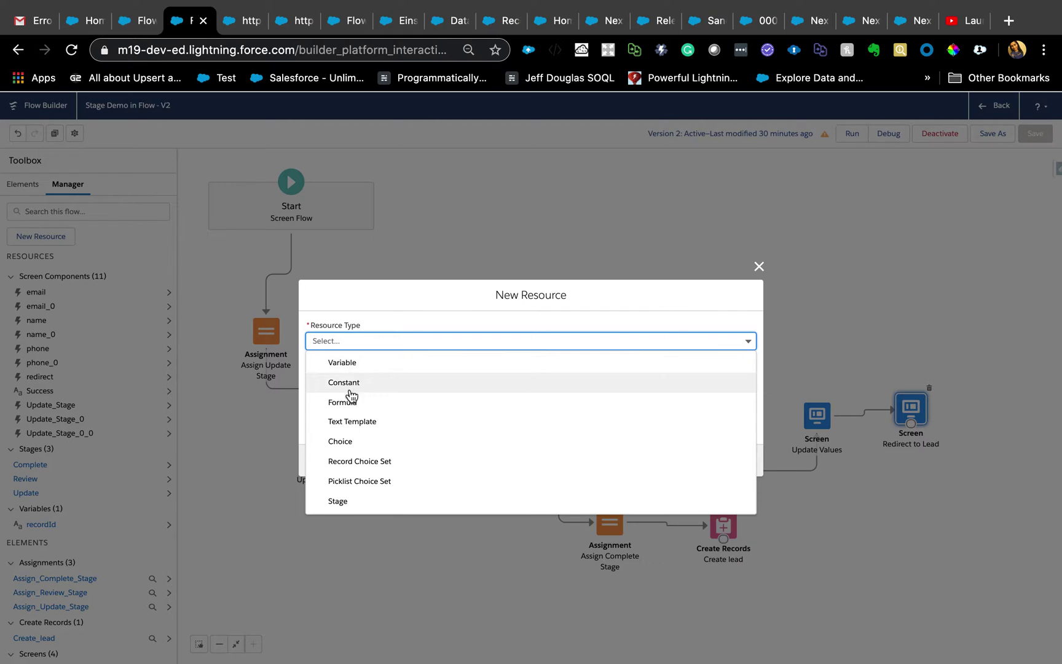
{"action": "left_click", "coordinate": [345, 502]}
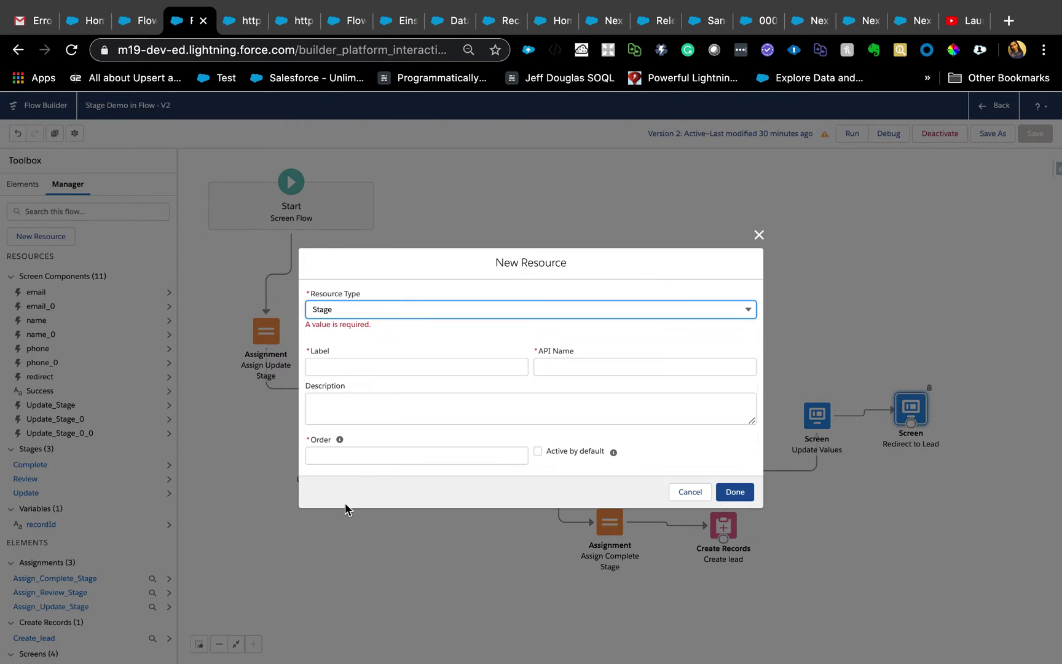
{"action": "left_click", "coordinate": [410, 367]}
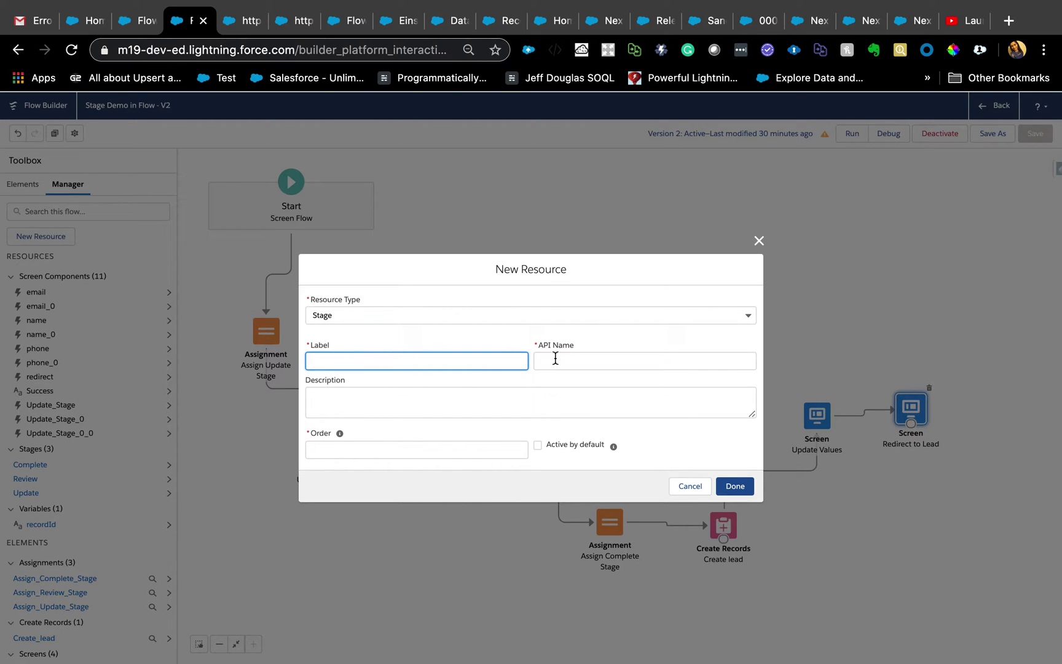
{"action": "left_click", "coordinate": [490, 449]}
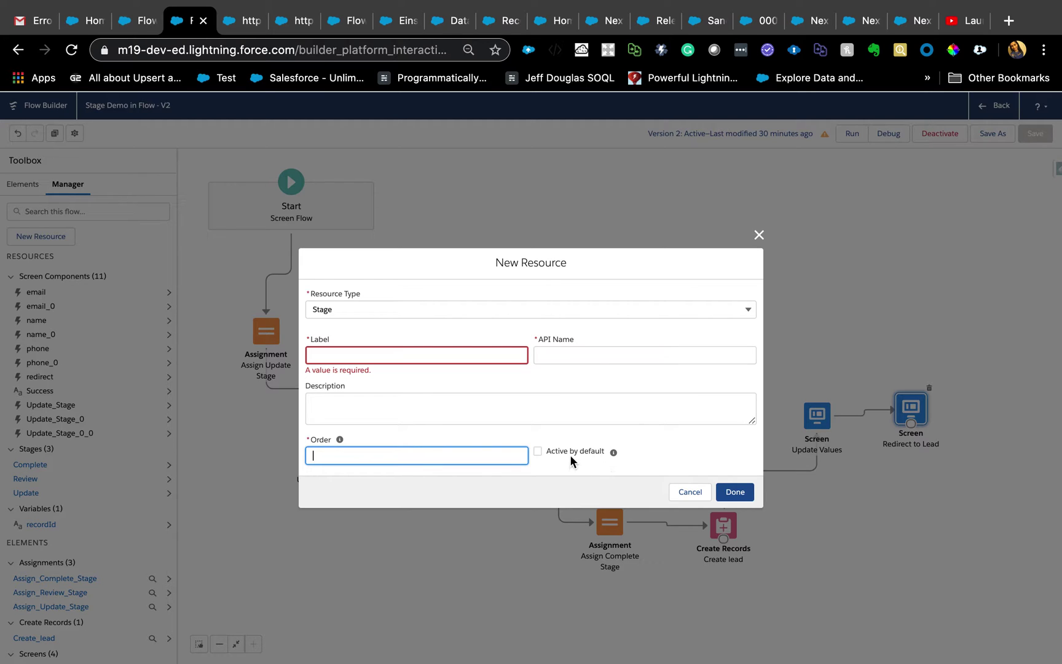
{"action": "left_click", "coordinate": [760, 235]}
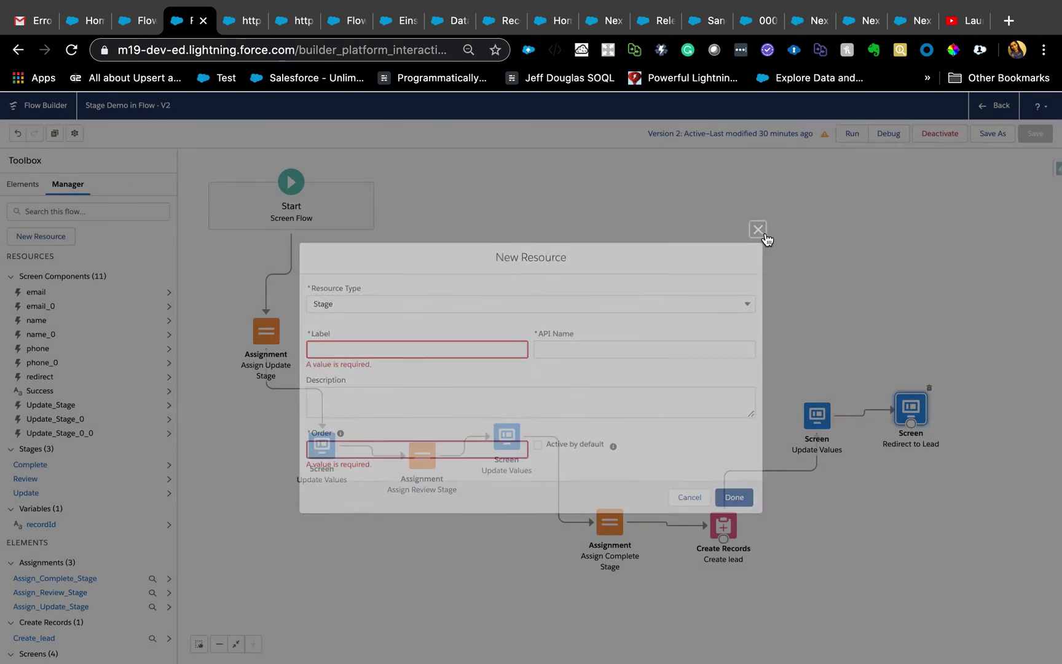
{"action": "scroll", "coordinate": [62, 443], "scroll_direction": "down", "scroll_amount": 2}
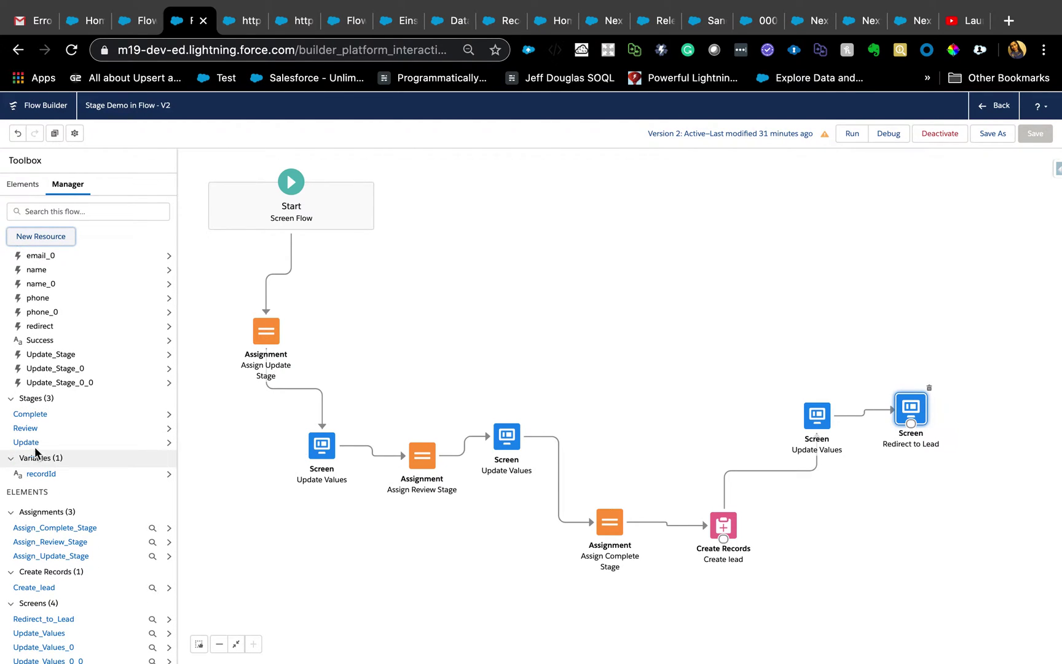
{"action": "left_click", "coordinate": [31, 446]}
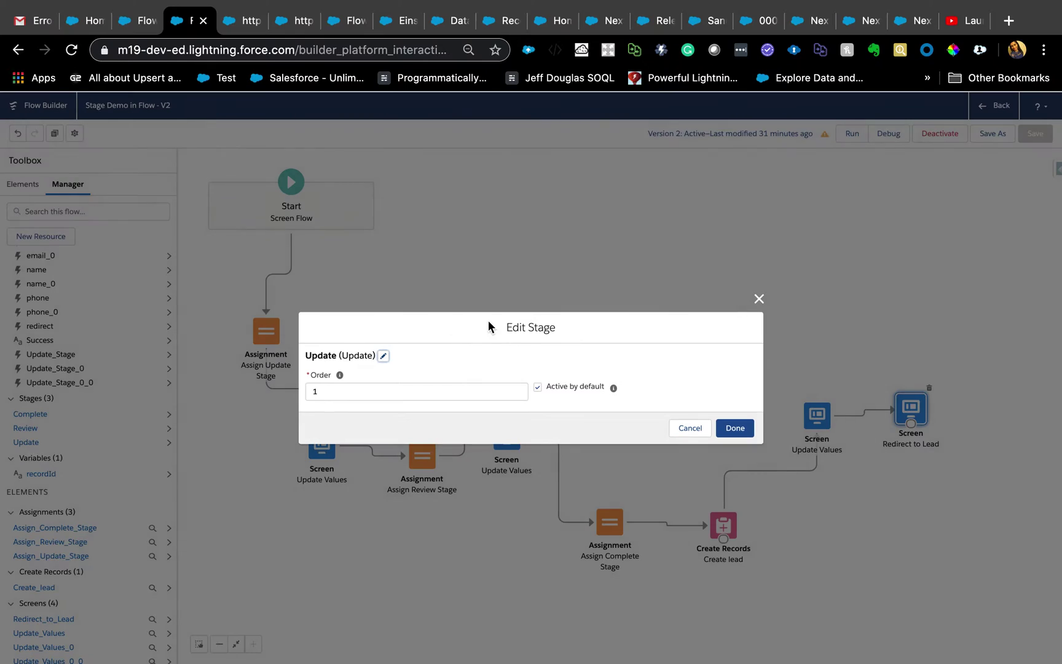
{"action": "left_click", "coordinate": [385, 357]}
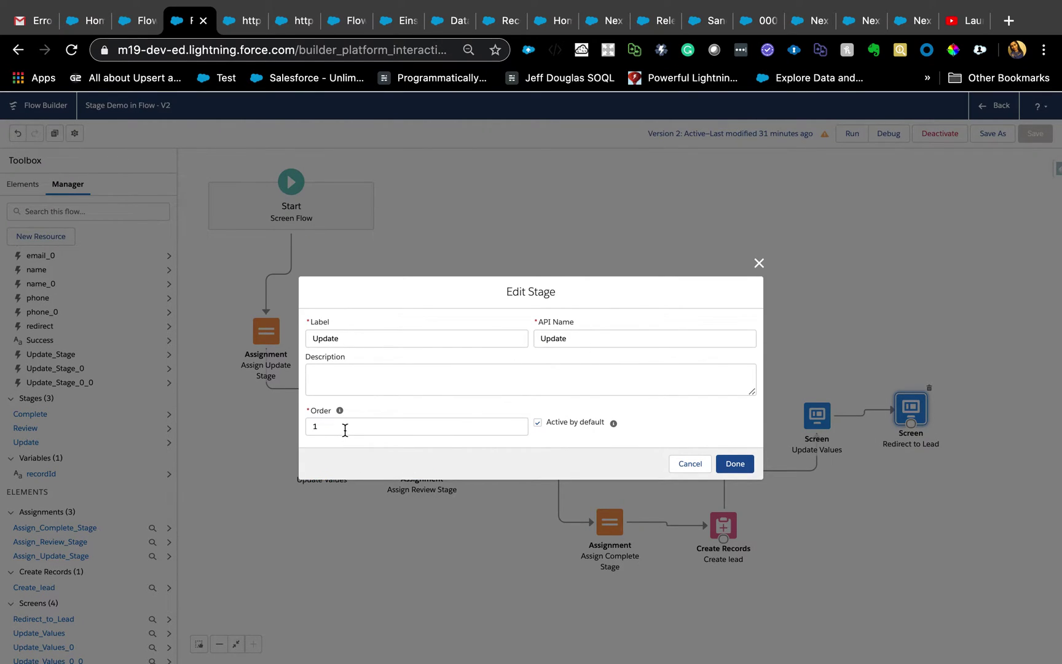
{"action": "left_click", "coordinate": [757, 270]}
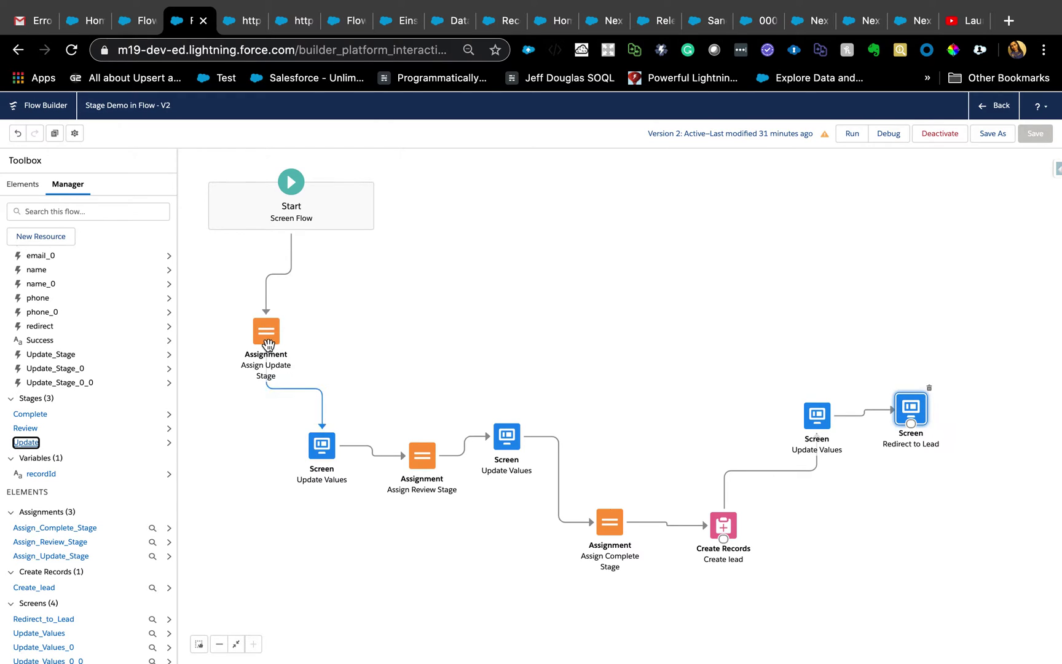
{"action": "left_click", "coordinate": [15, 184]}
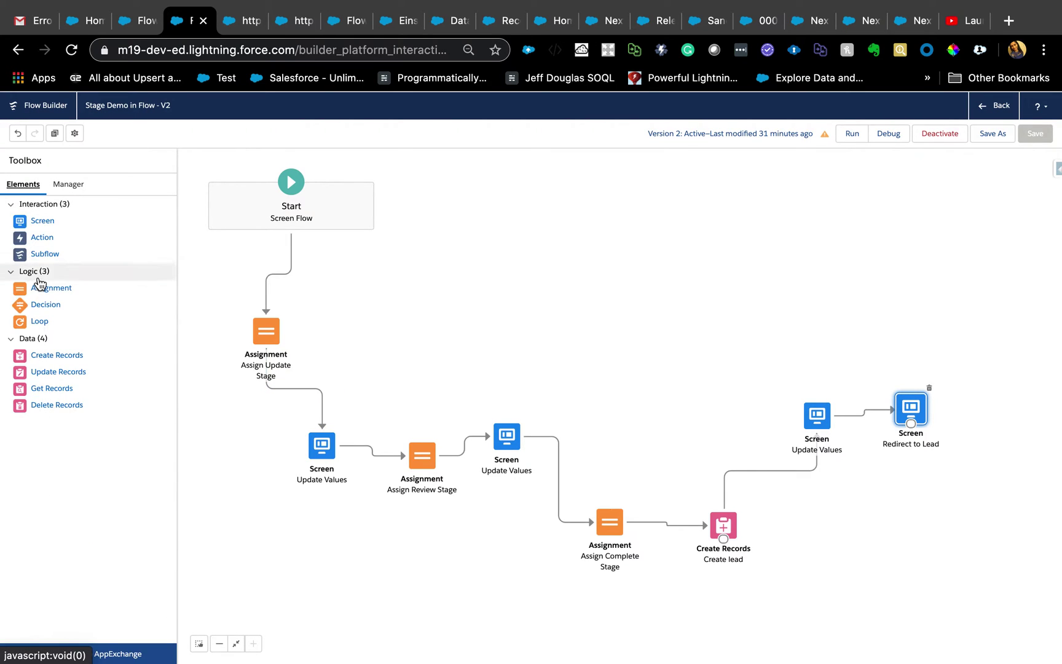
Step: Add an assignment named 'Assign Update Stage' targeting {!$Flow.CurrentStage}
{"action": "left_click_drag", "start_coordinate": [38, 284], "coordinate": [403, 304]}
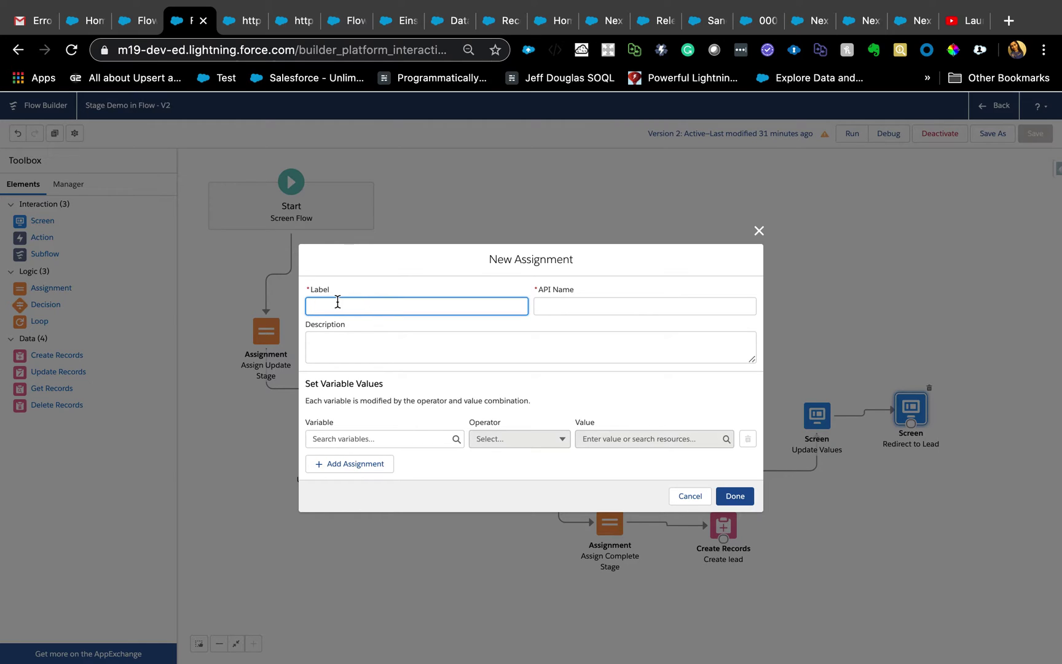
{"action": "type", "text": "Assign Update Stage"}
{"action": "left_click", "coordinate": [366, 438]}
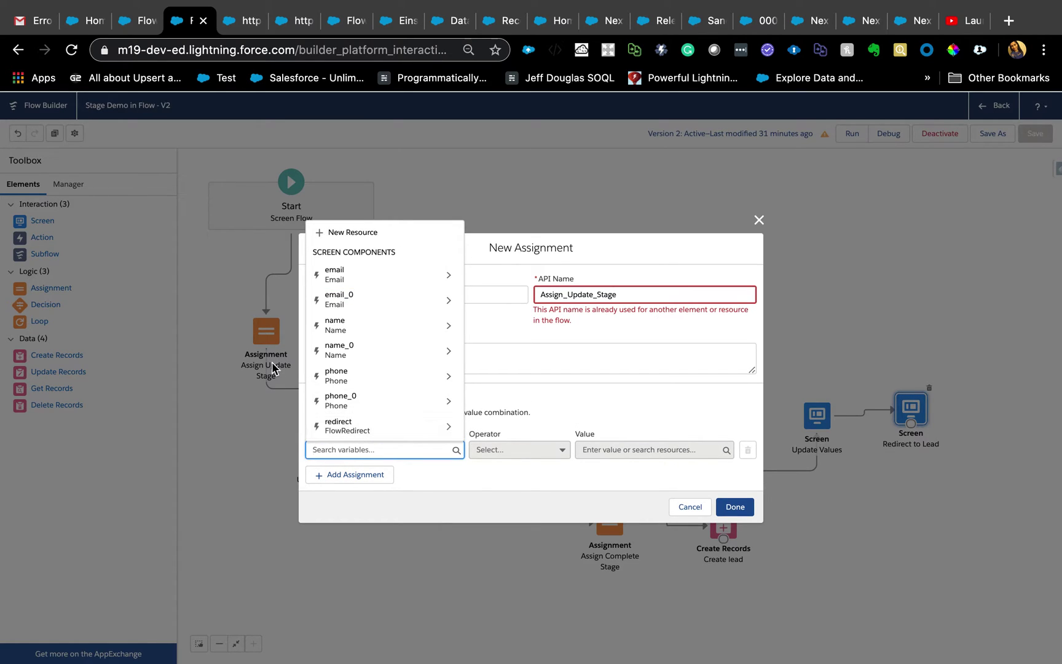
{"action": "scroll", "coordinate": [386, 385], "scroll_direction": "down", "scroll_amount": 2}
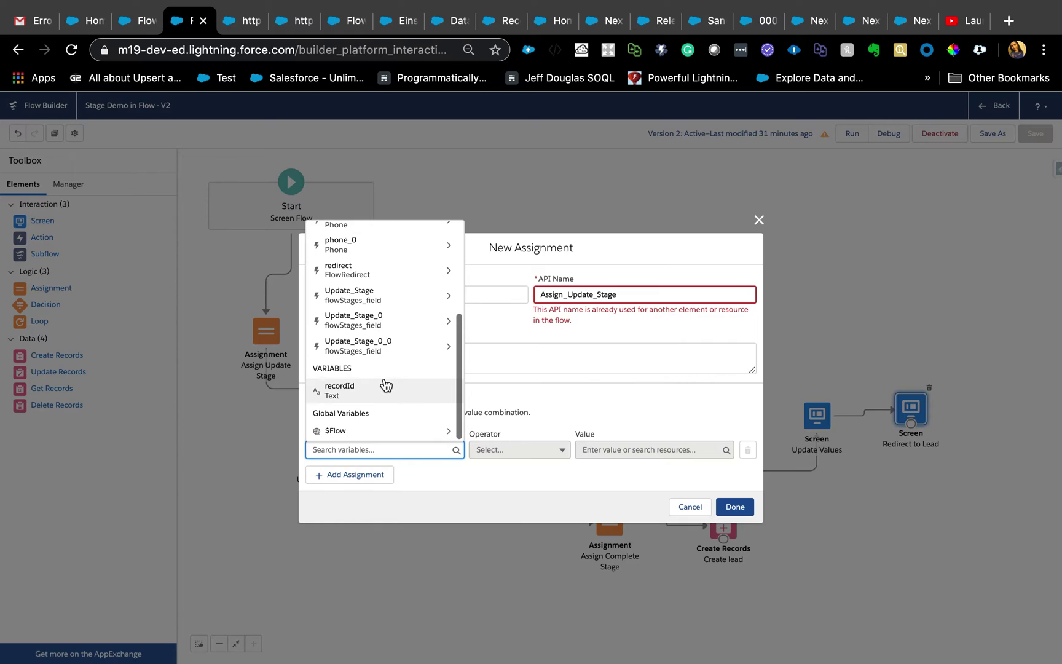
{"action": "left_click", "coordinate": [378, 430]}
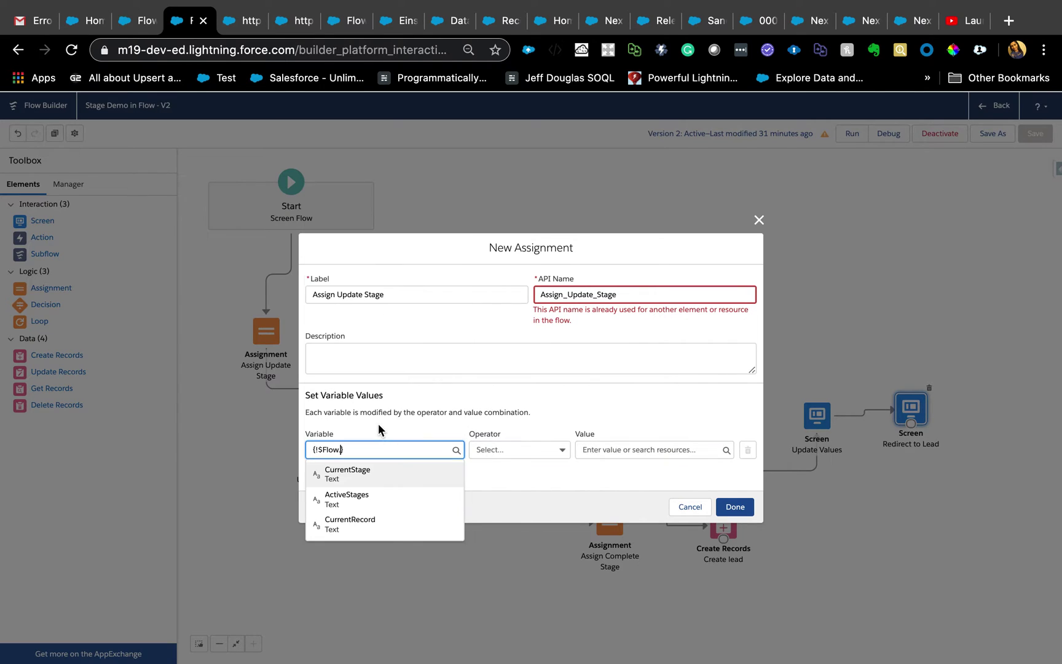
{"action": "left_click", "coordinate": [374, 483]}
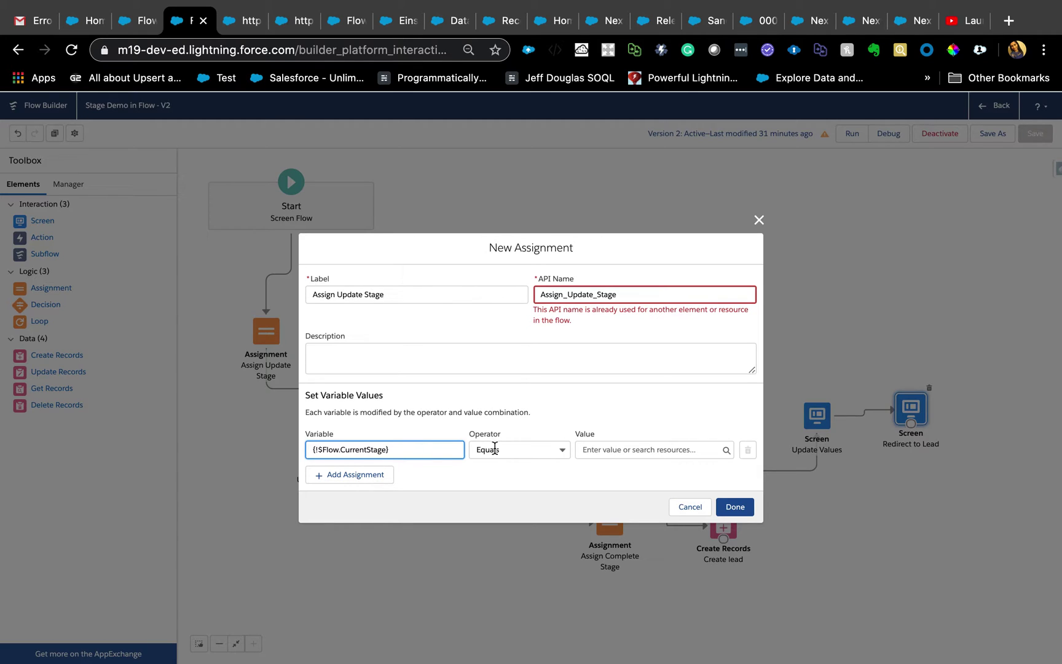
Step: Set the assignment's operator to Equals and its value to the {!Update} stage
{"action": "left_click", "coordinate": [519, 450]}
{"action": "left_click", "coordinate": [624, 449]}
{"action": "scroll", "coordinate": [663, 387], "scroll_direction": "down", "scroll_amount": 5}
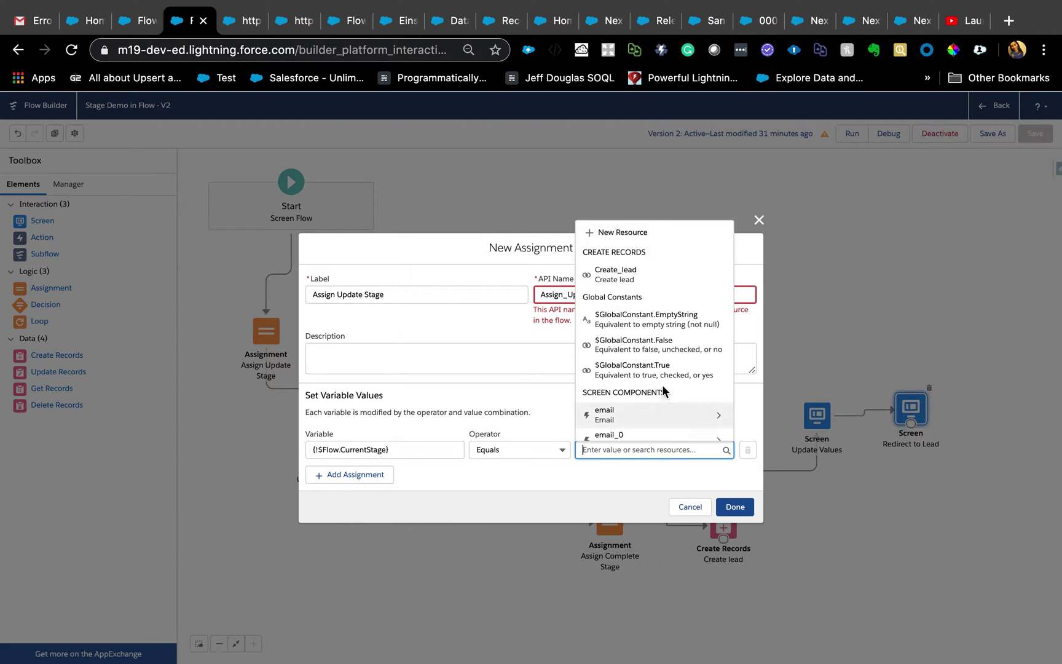
{"action": "scroll", "coordinate": [664, 391], "scroll_direction": "down", "scroll_amount": 4}
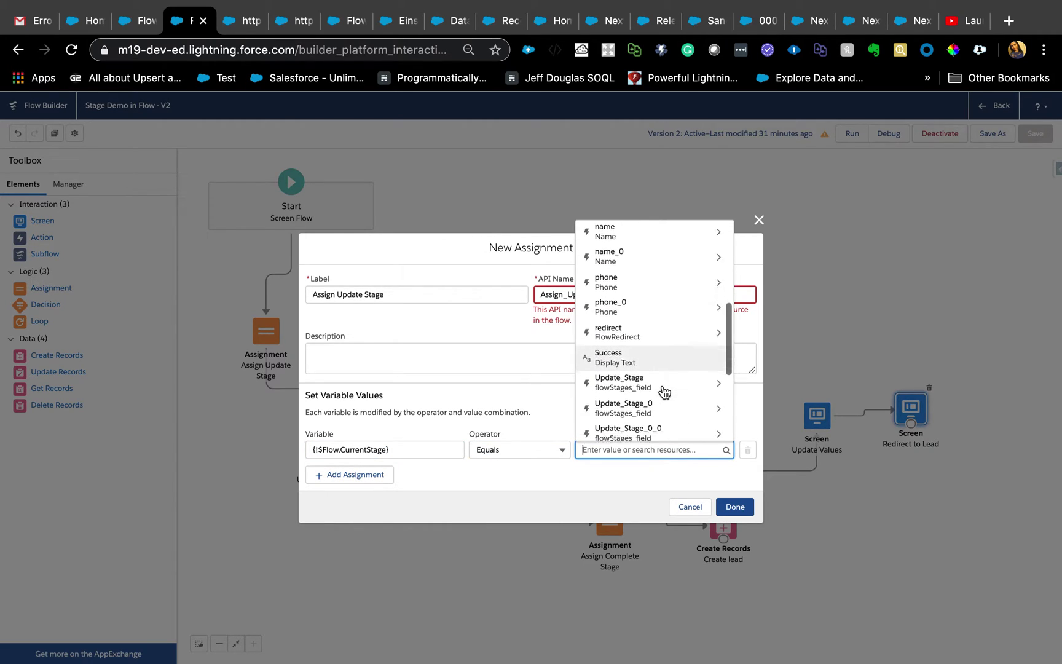
{"action": "scroll", "coordinate": [652, 405], "scroll_direction": "down", "scroll_amount": 2}
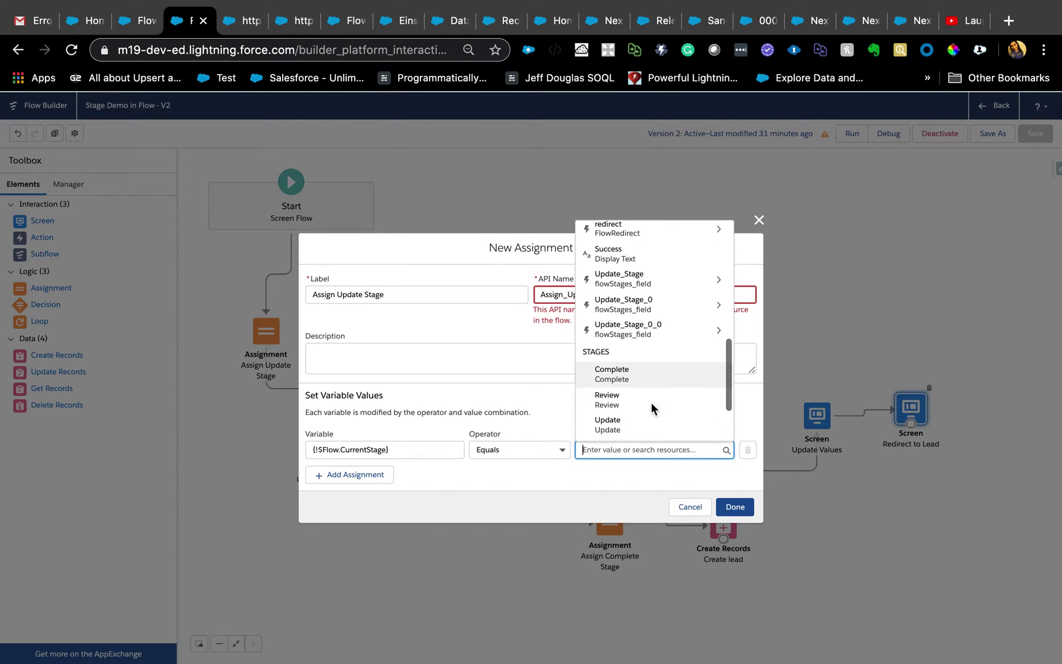
{"action": "left_click", "coordinate": [653, 423]}
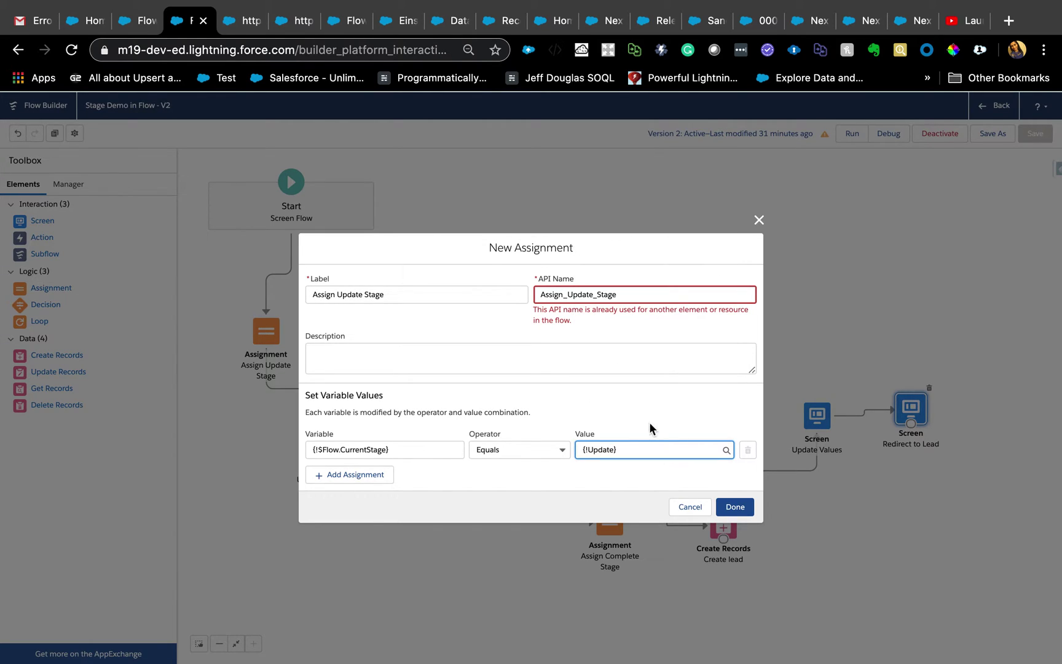
{"action": "left_click", "coordinate": [643, 465]}
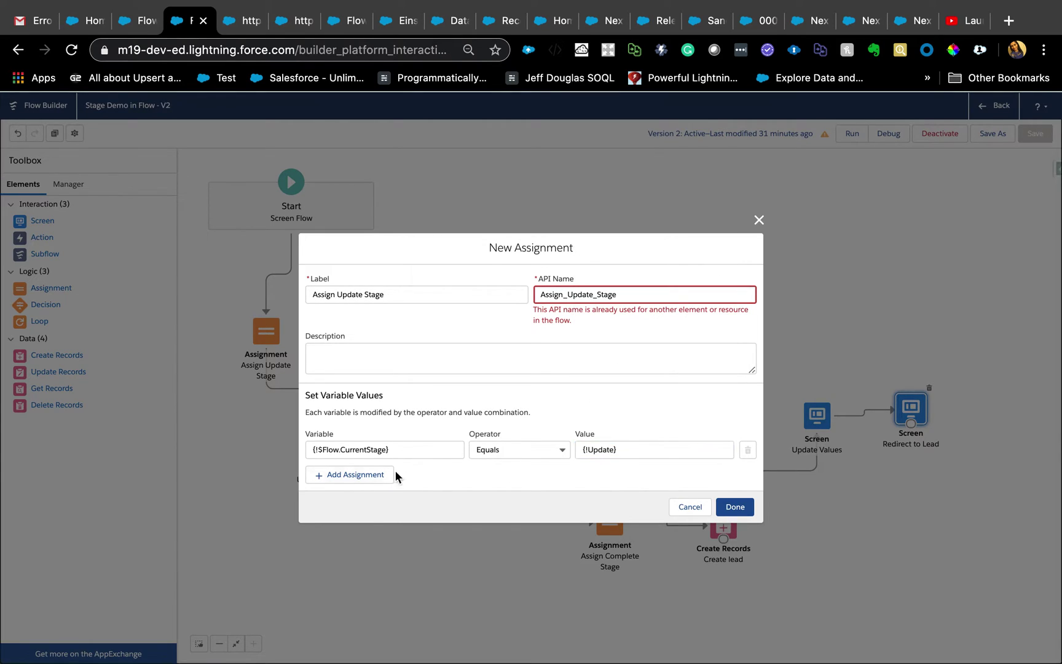
Step: Discard the duplicate assignment and review the existing Assign Update Stage element's settings
{"action": "left_click", "coordinate": [759, 221]}
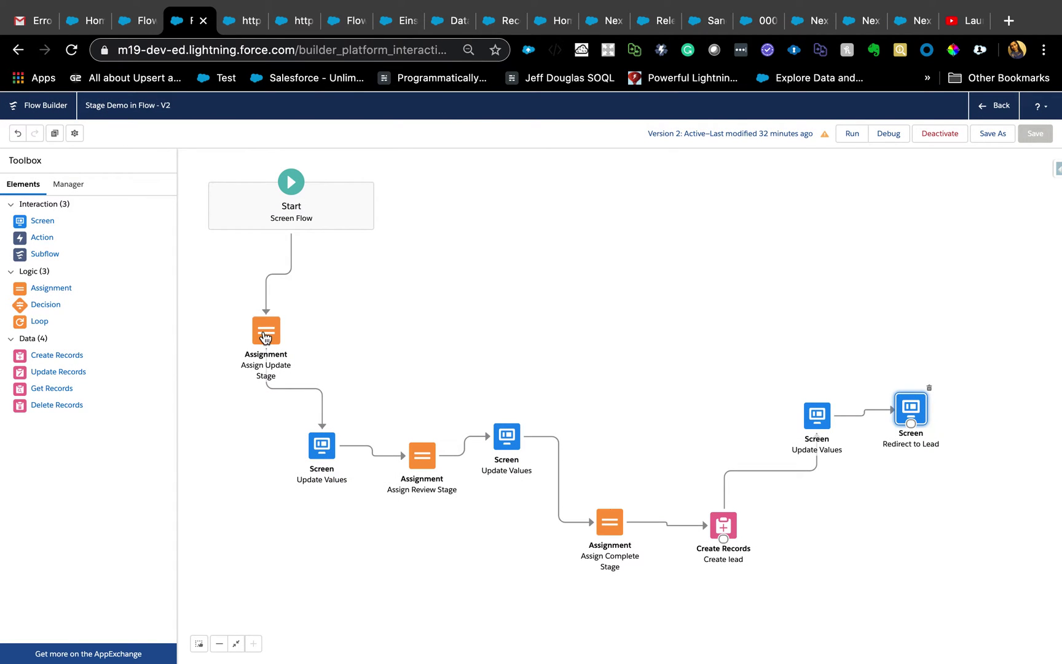
{"action": "left_click", "coordinate": [265, 337]}
{"action": "double_click", "coordinate": [265, 337]}
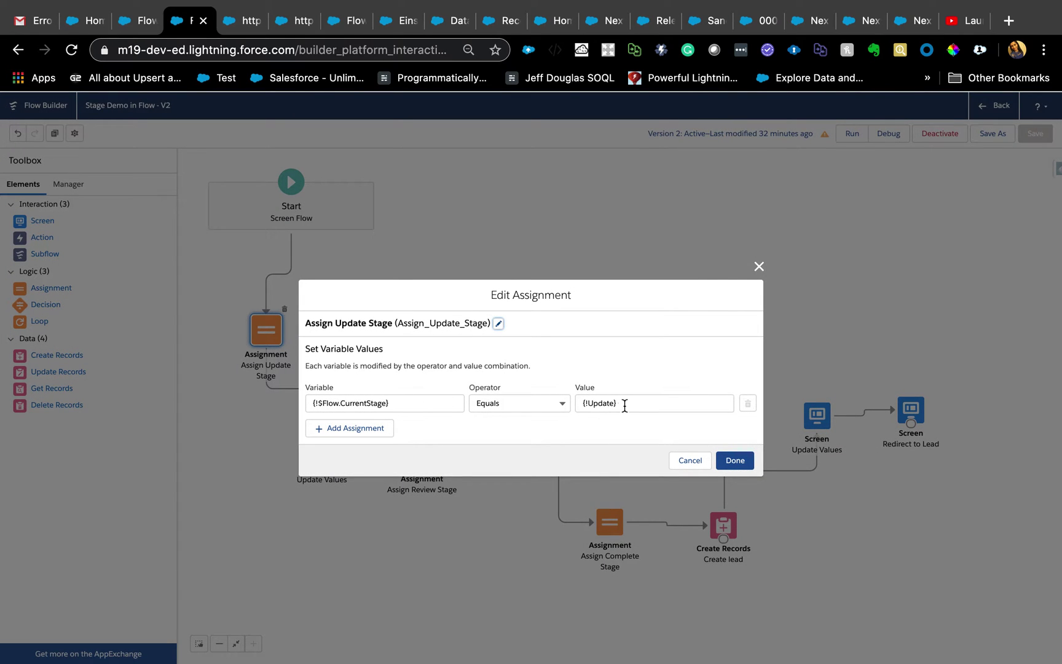
{"action": "left_click", "coordinate": [758, 269]}
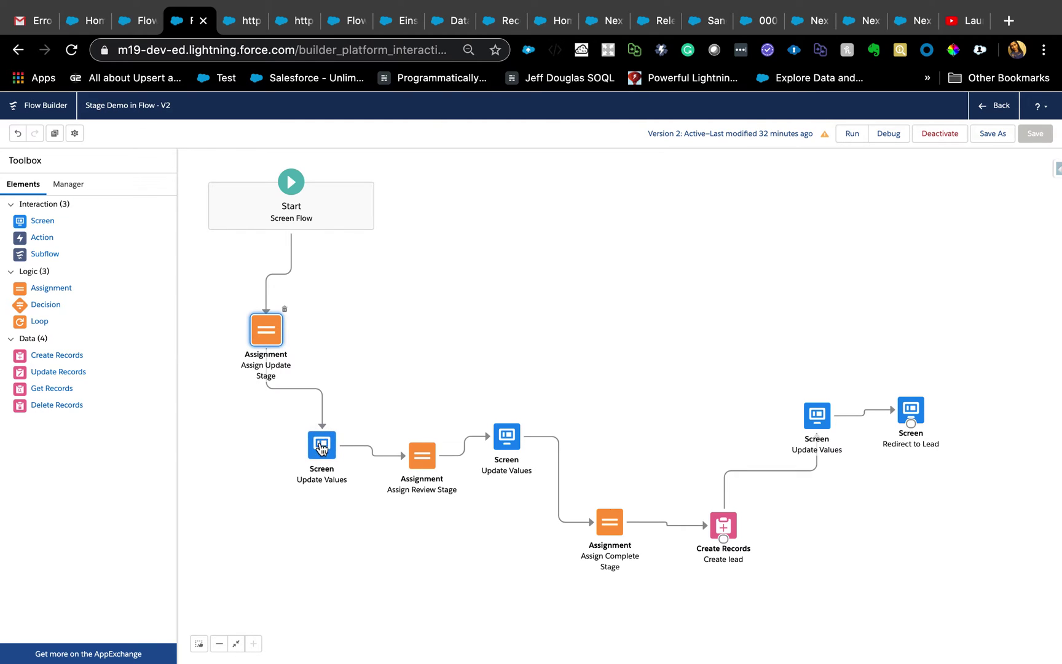
Step: Open the first Update Values screen and inspect its stages progress component
{"action": "double_click", "coordinate": [320, 444]}
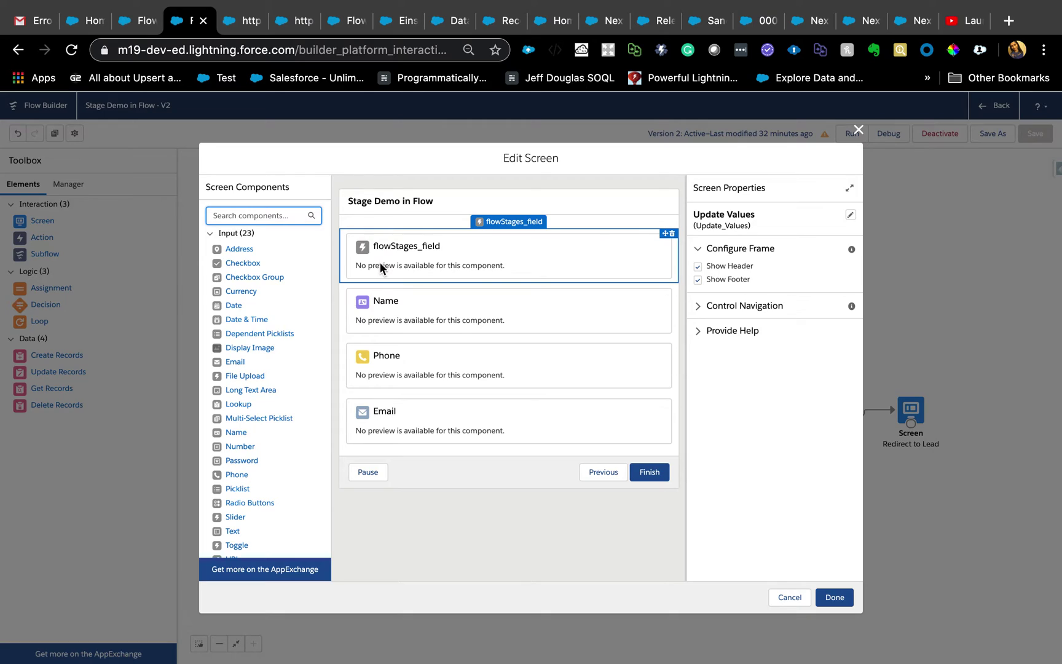
{"action": "left_click", "coordinate": [442, 248]}
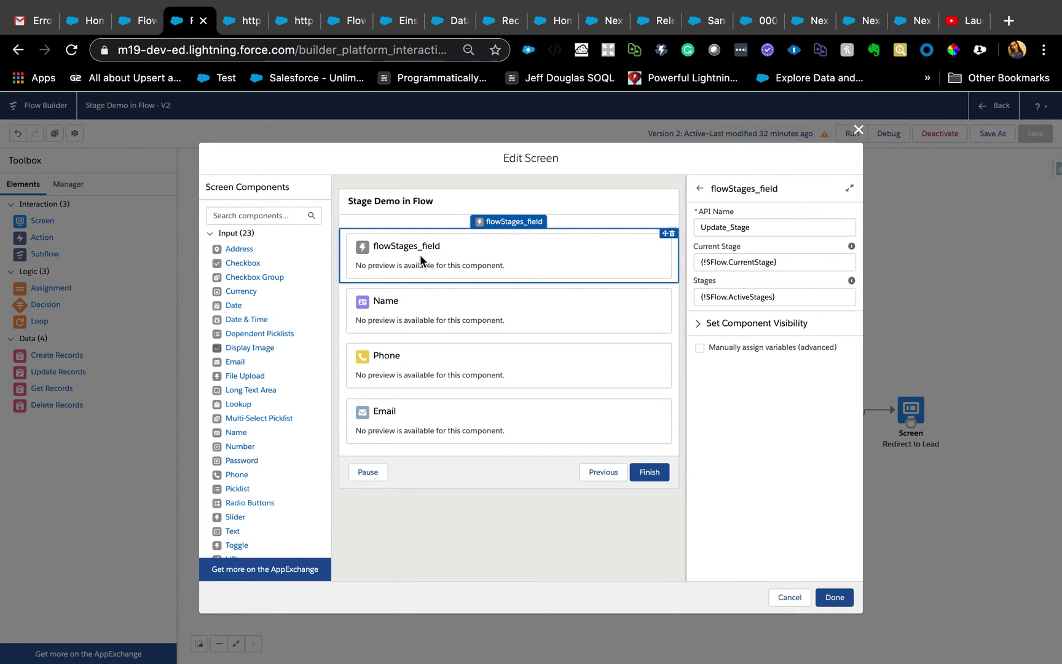
{"action": "scroll", "coordinate": [218, 428], "scroll_direction": "down", "scroll_amount": 3}
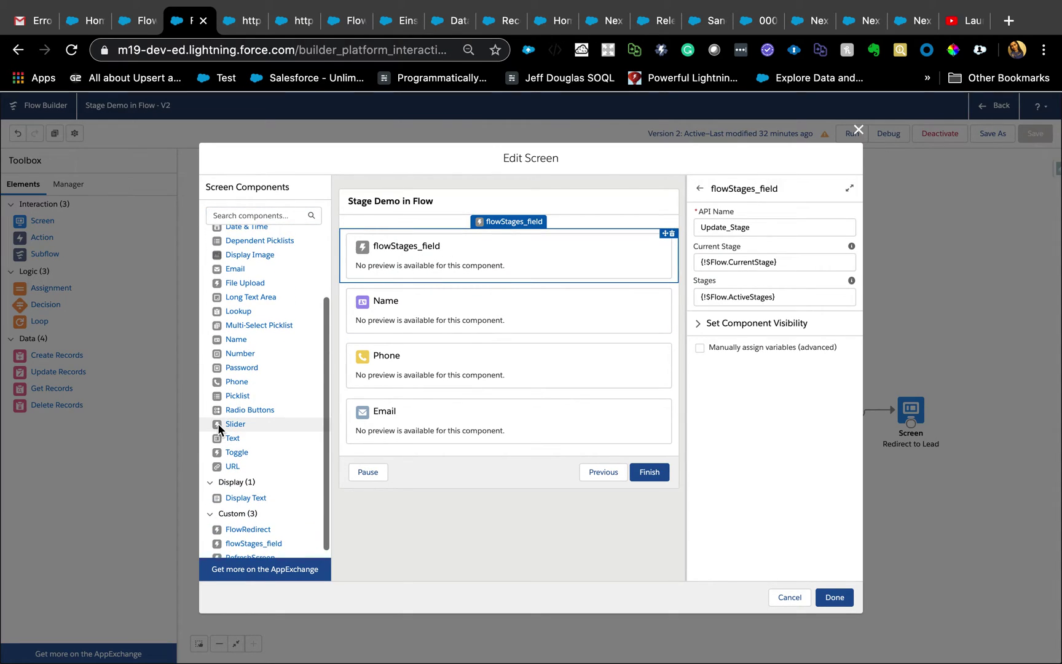
{"action": "scroll", "coordinate": [218, 423], "scroll_direction": "down", "scroll_amount": 1}
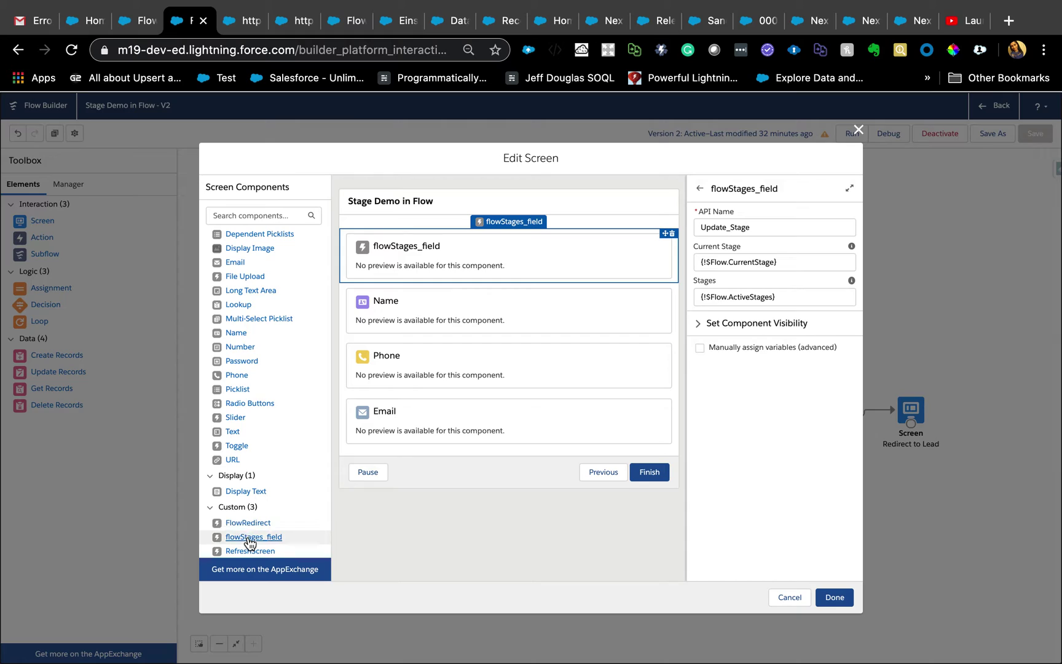
Step: Drag a second flowStages_field below the first and review its Current Stage resource choices
{"action": "left_click_drag", "start_coordinate": [249, 543], "coordinate": [438, 293]}
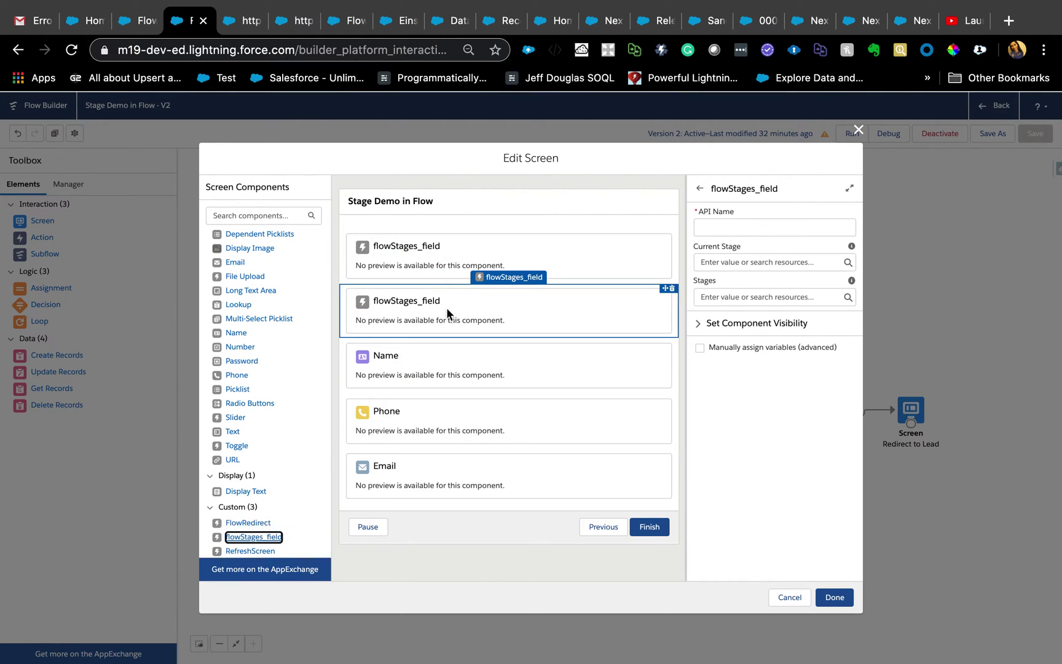
{"action": "left_click", "coordinate": [448, 308]}
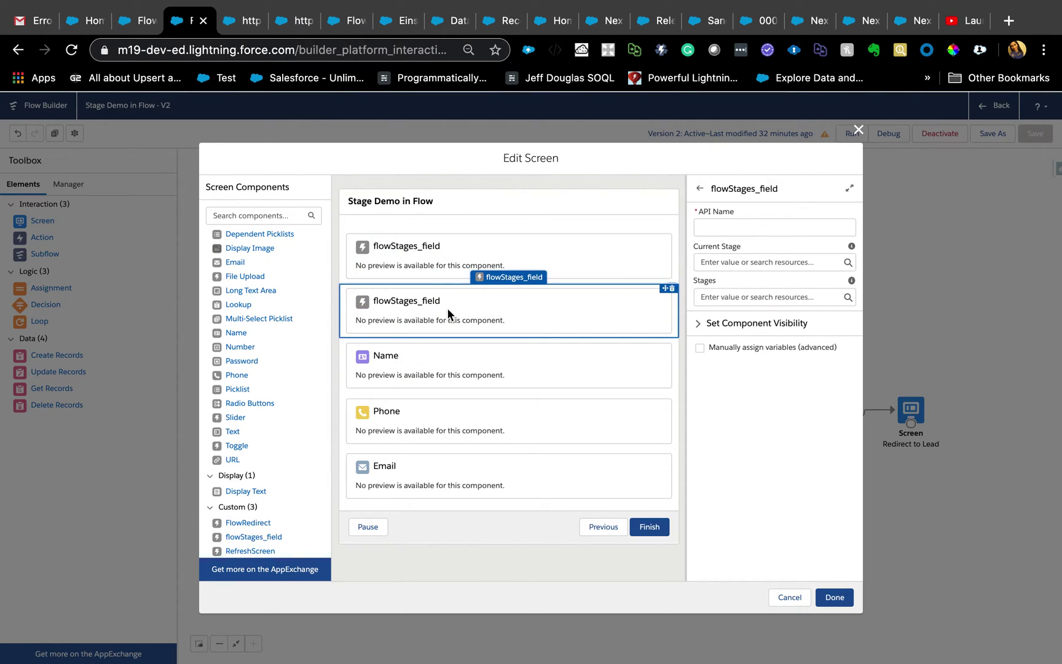
{"action": "left_click", "coordinate": [729, 264]}
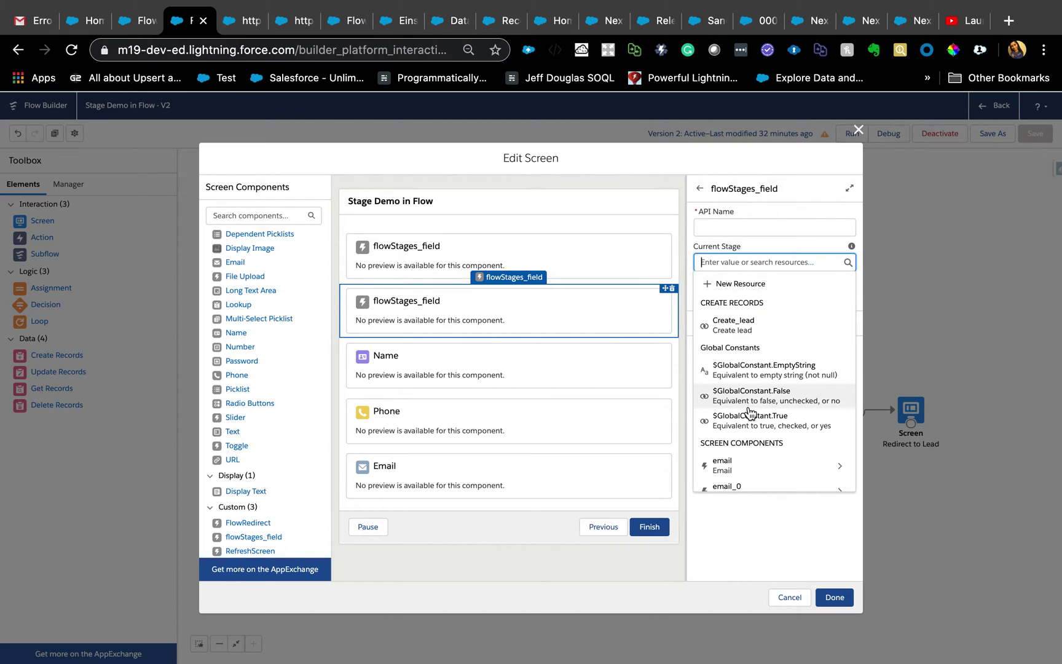
{"action": "scroll", "coordinate": [752, 424], "scroll_direction": "down", "scroll_amount": 2}
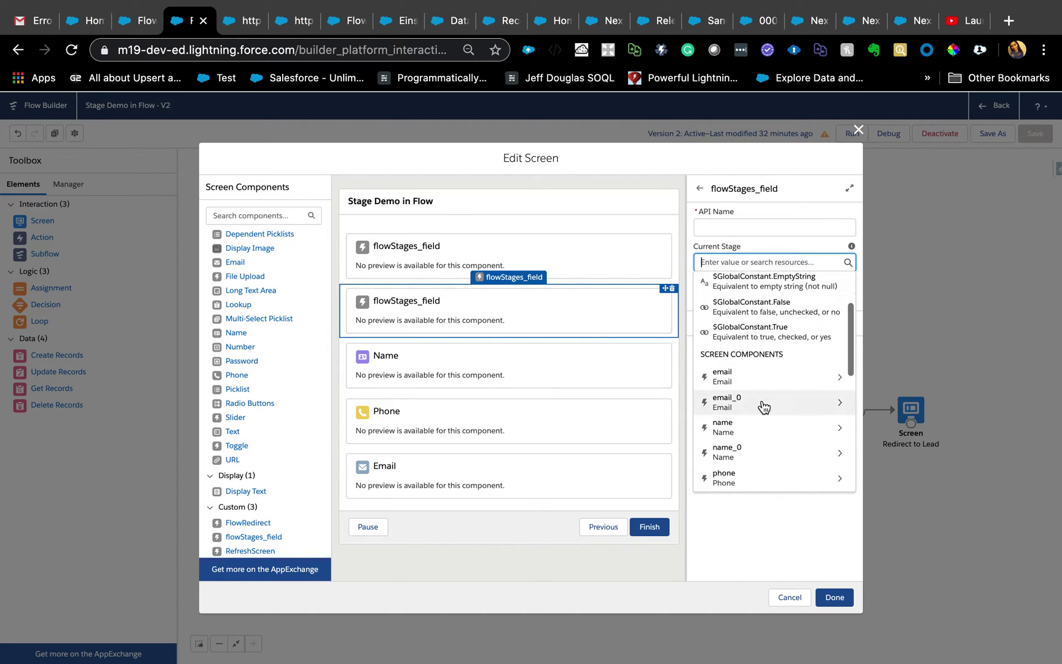
{"action": "scroll", "coordinate": [768, 418], "scroll_direction": "down", "scroll_amount": 2}
{"action": "left_click", "coordinate": [567, 258]}
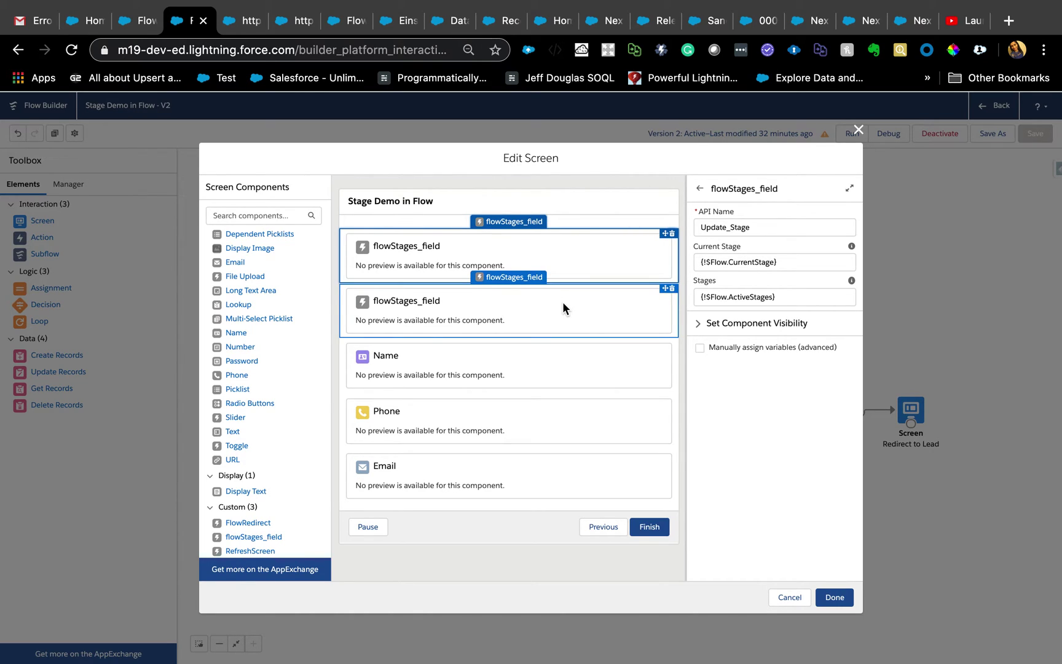
{"action": "left_click", "coordinate": [559, 357]}
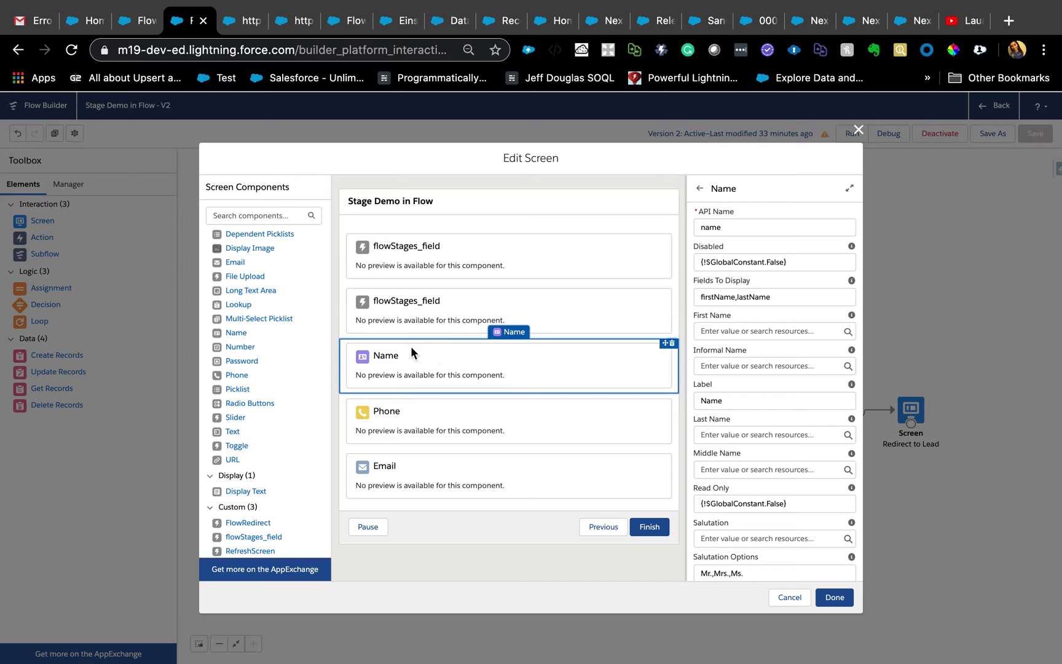
{"action": "scroll", "coordinate": [225, 307], "scroll_direction": "up", "scroll_amount": 2}
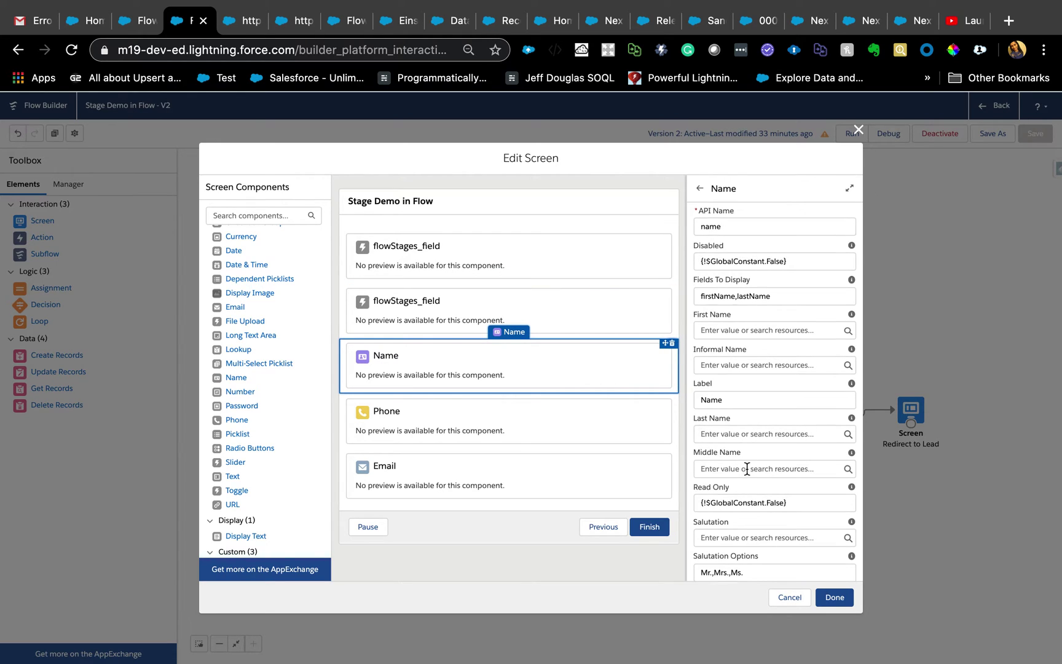
{"action": "scroll", "coordinate": [746, 467], "scroll_direction": "down", "scroll_amount": 1}
{"action": "scroll", "coordinate": [746, 467], "scroll_direction": "down", "scroll_amount": 3}
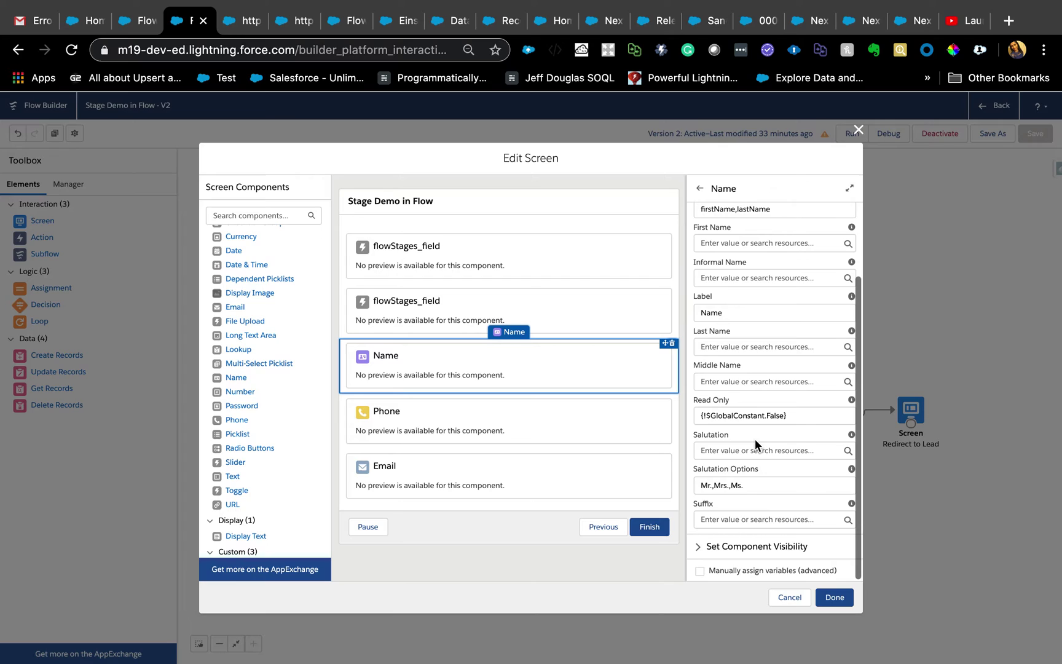
{"action": "scroll", "coordinate": [750, 361], "scroll_direction": "up", "scroll_amount": 2}
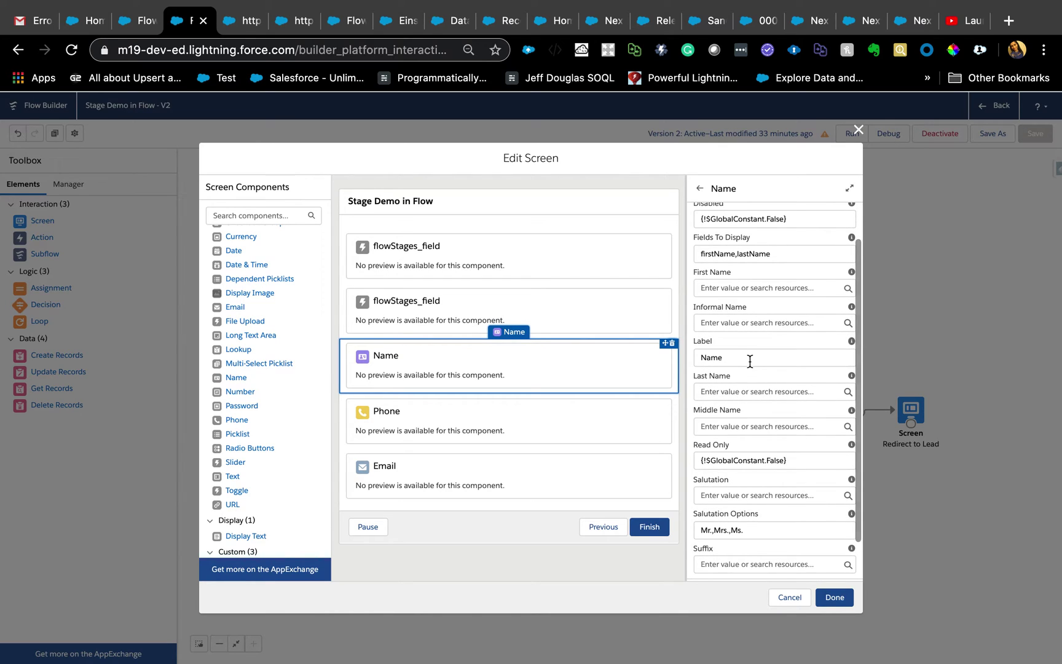
{"action": "scroll", "coordinate": [744, 388], "scroll_direction": "down", "scroll_amount": 2}
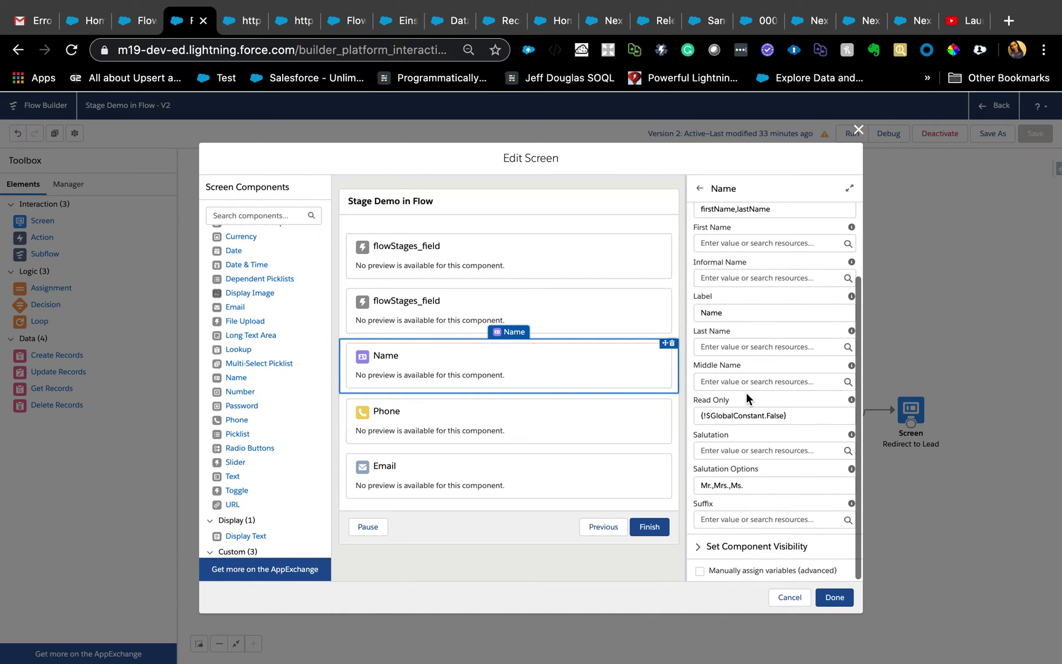
{"action": "left_click", "coordinate": [856, 132]}
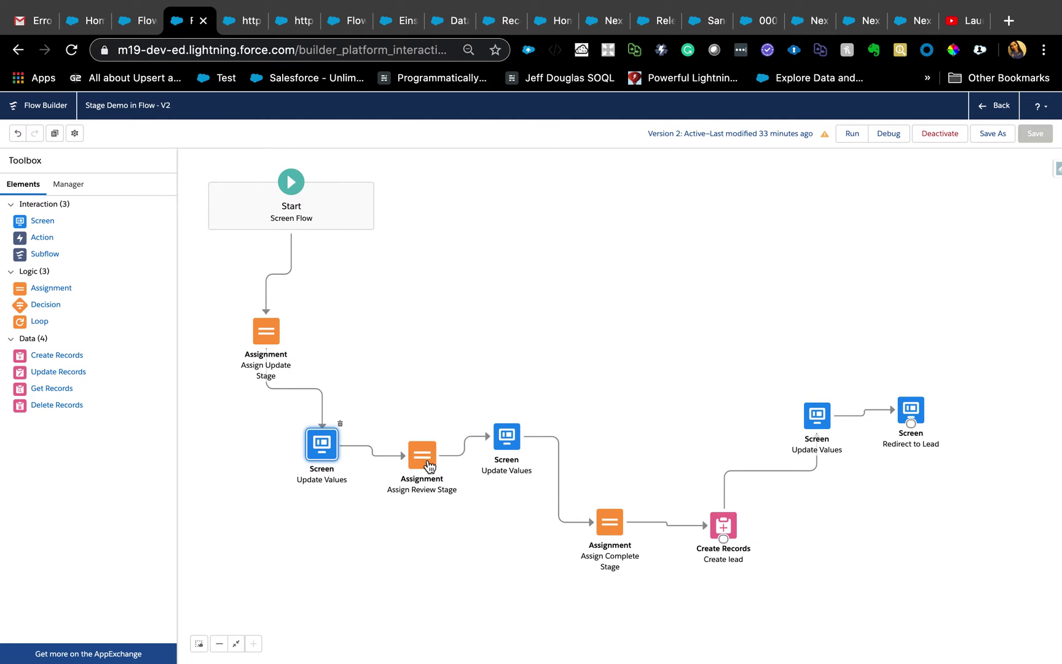
Step: Check the Assign Review Stage and Assign Complete Stage values, then open the second Update Values screen
{"action": "double_click", "coordinate": [428, 462]}
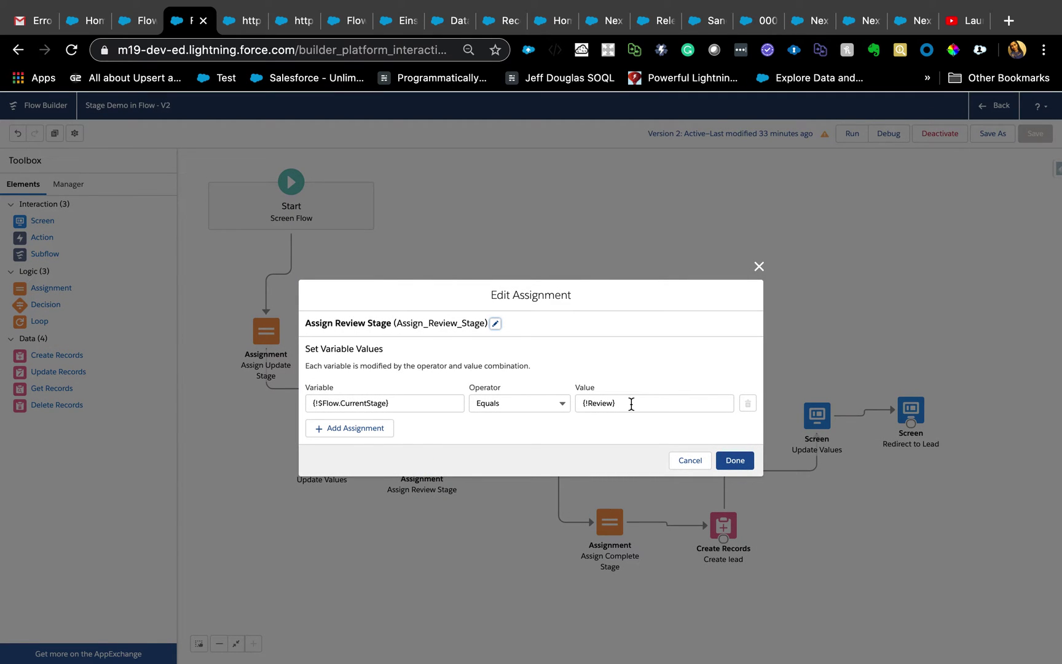
{"action": "left_click", "coordinate": [759, 267]}
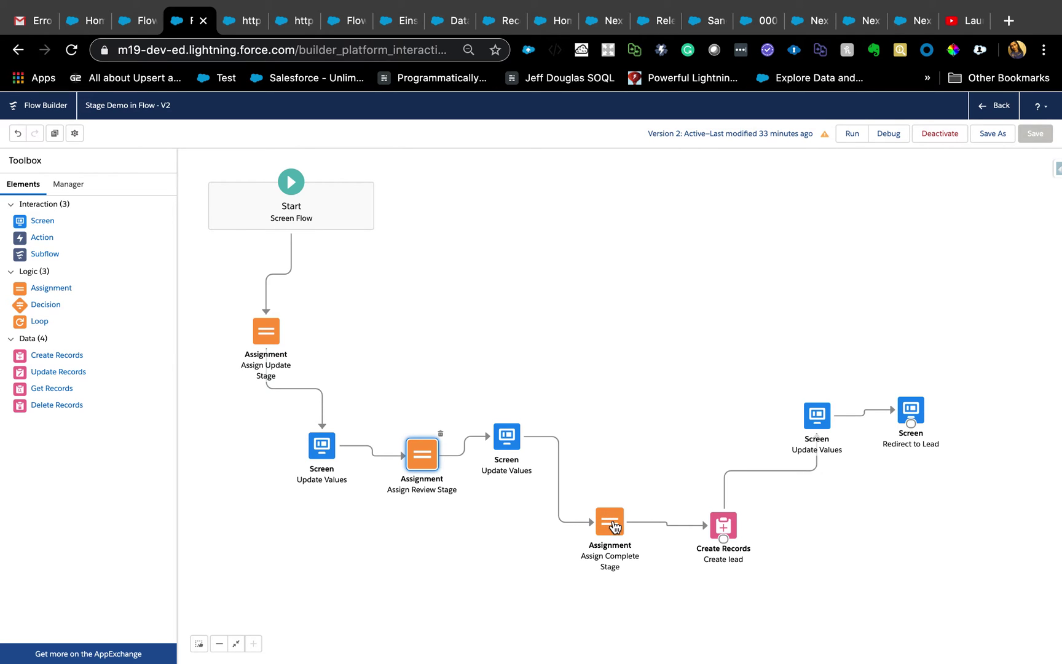
{"action": "double_click", "coordinate": [611, 520]}
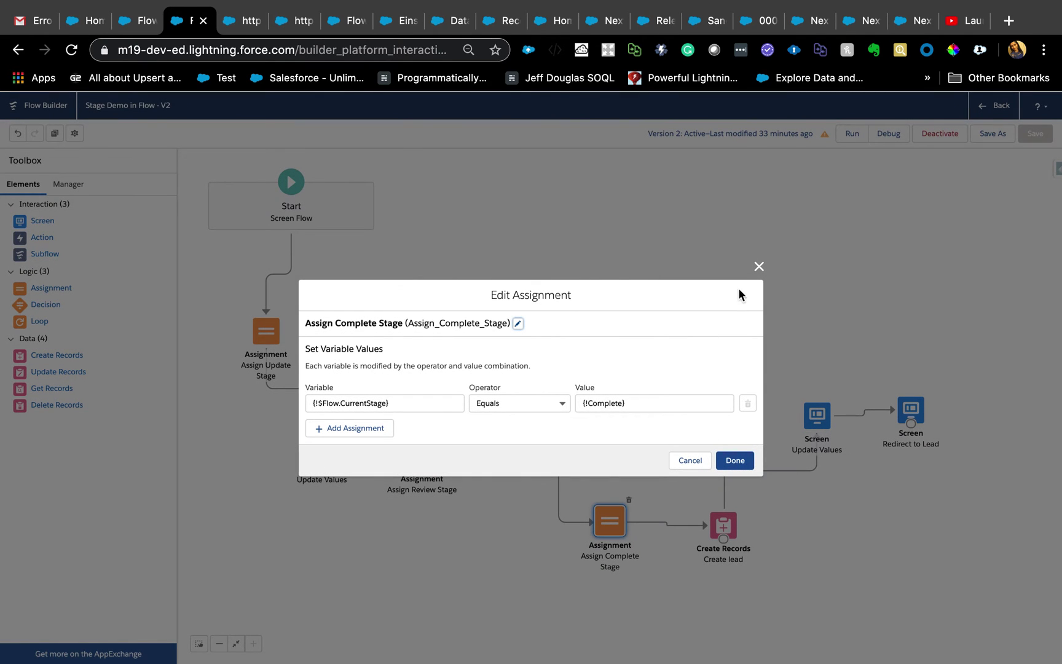
{"action": "left_click", "coordinate": [759, 266]}
{"action": "left_click", "coordinate": [516, 444]}
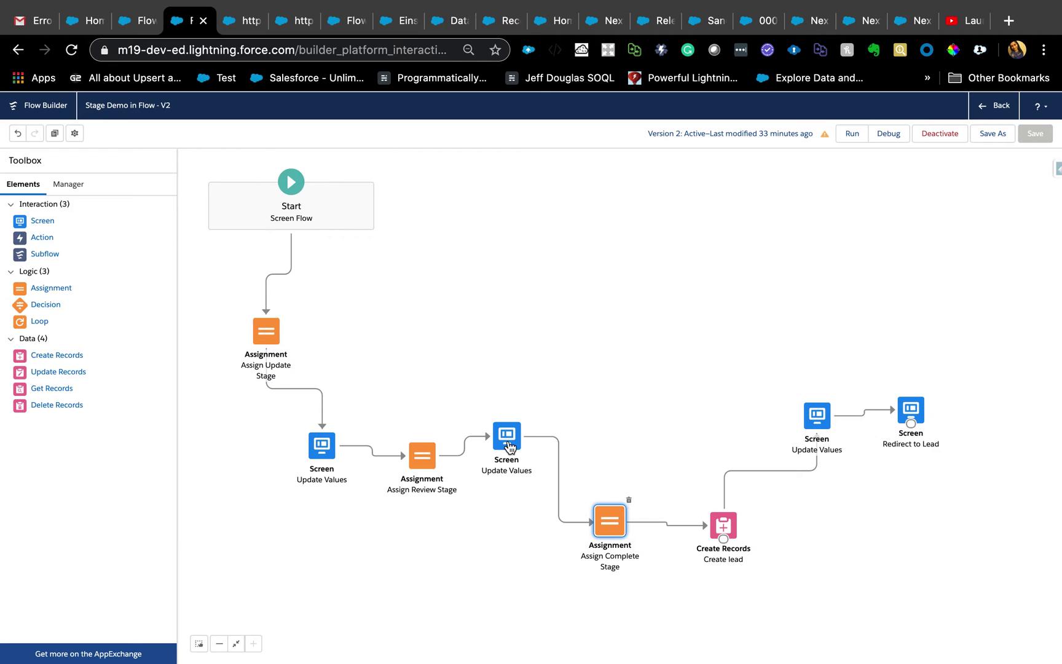
{"action": "double_click", "coordinate": [508, 443]}
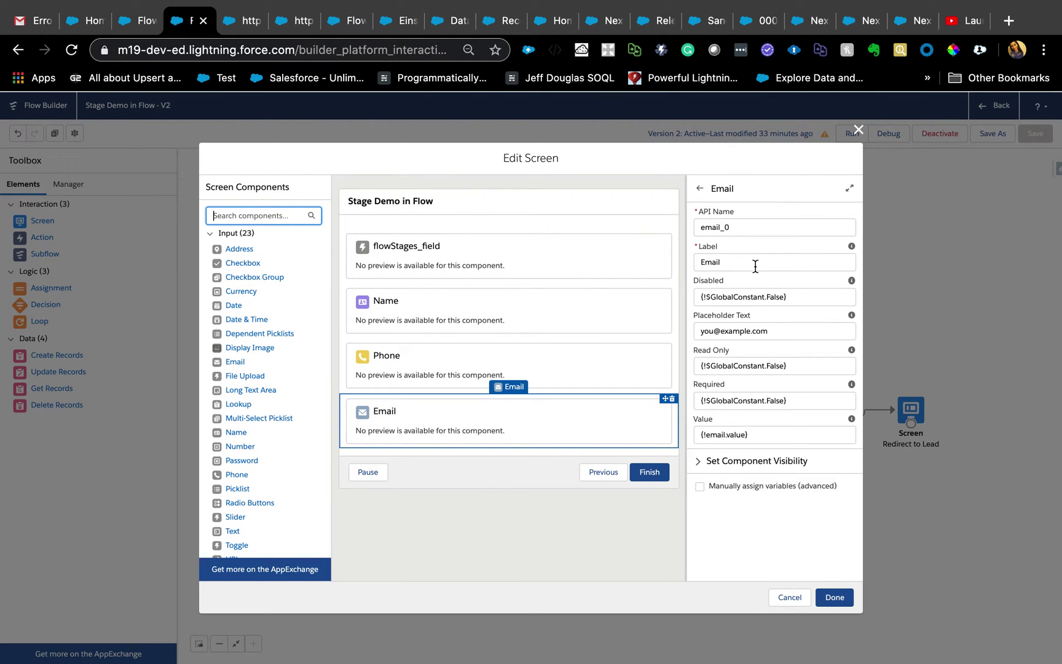
Step: Bind stages component Update_Stage_0 to {!$Flow.CurrentStage} and {!$Flow.ActiveStages}
{"action": "left_click", "coordinate": [414, 266]}
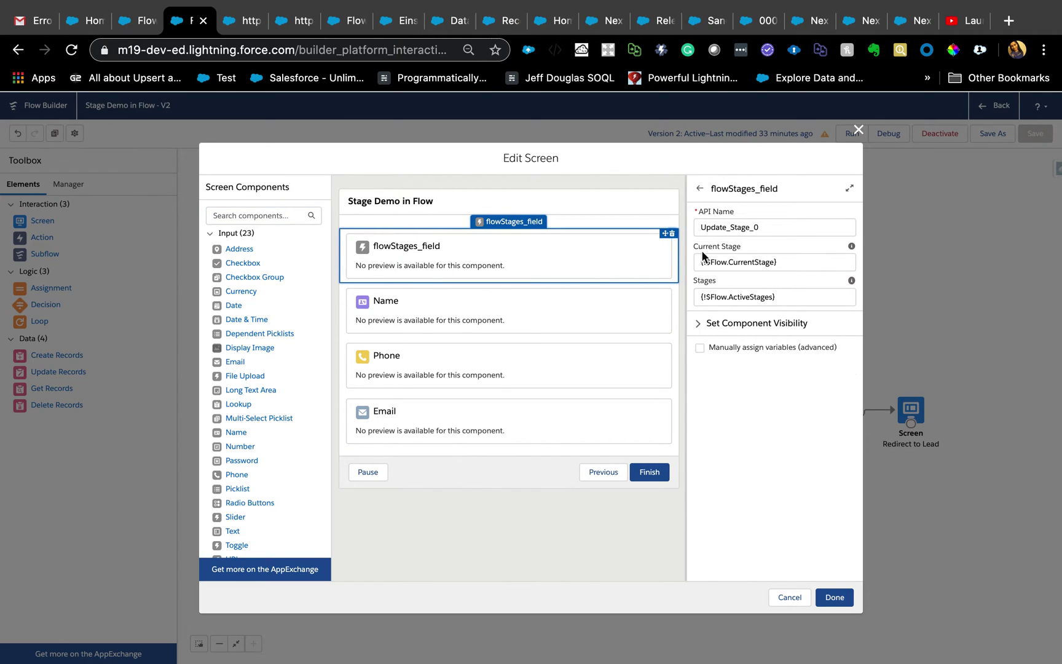
{"action": "left_click", "coordinate": [763, 228]}
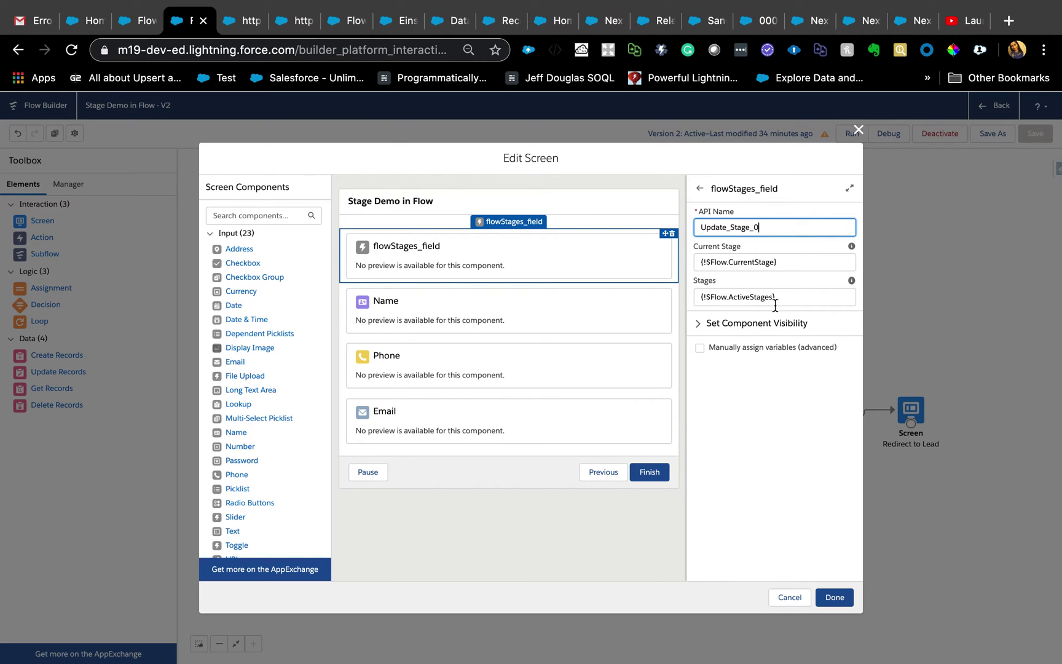
{"action": "left_click", "coordinate": [796, 266]}
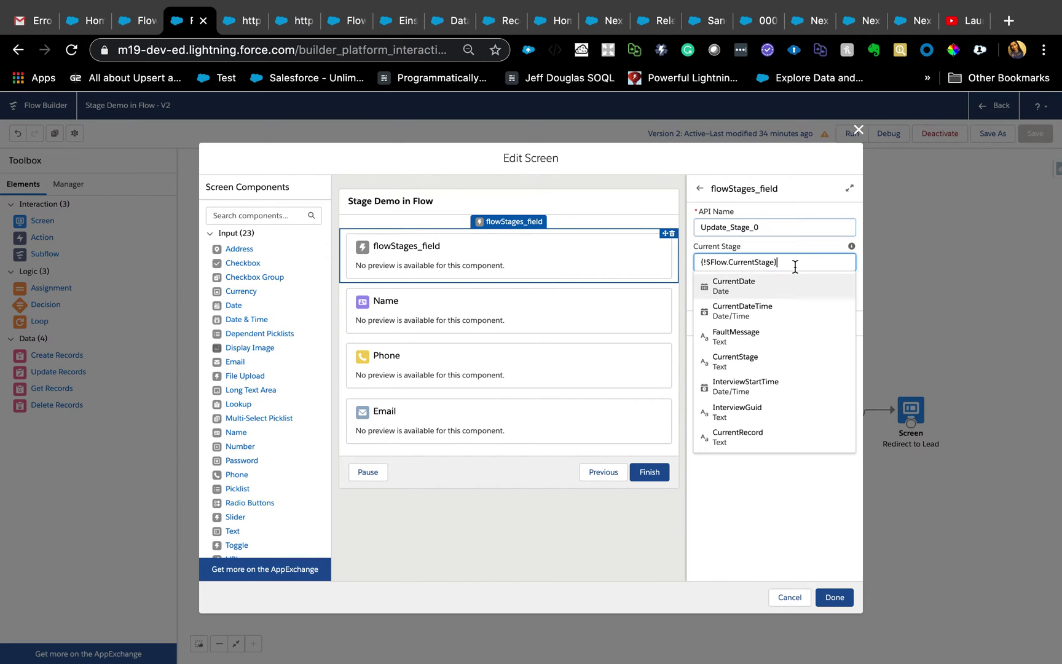
{"action": "left_click", "coordinate": [691, 259]}
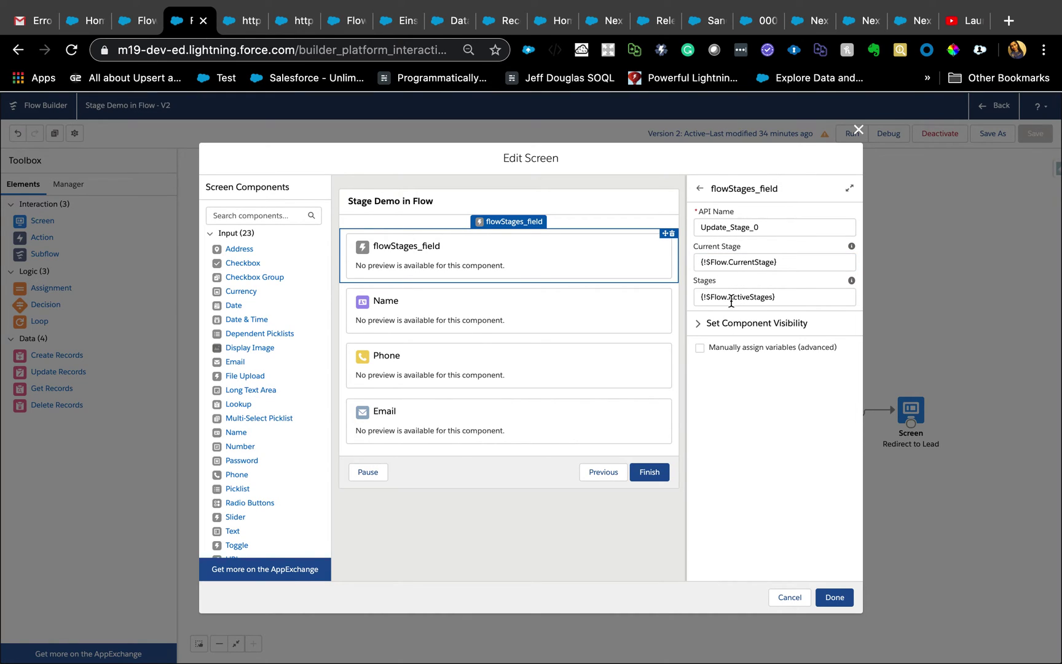
{"action": "left_click", "coordinate": [522, 318]}
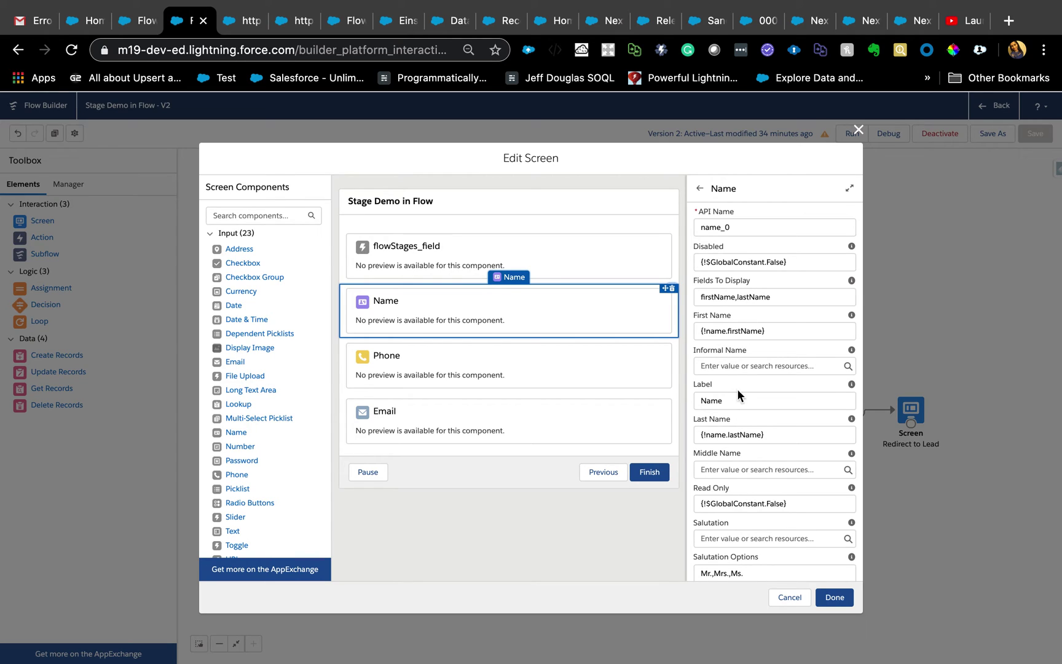
Step: Change the Name component's First Name value to {!name.firstName} and return to the flow canvas
{"action": "scroll", "coordinate": [741, 434], "scroll_direction": "down", "scroll_amount": 1}
{"action": "left_click", "coordinate": [742, 439]}
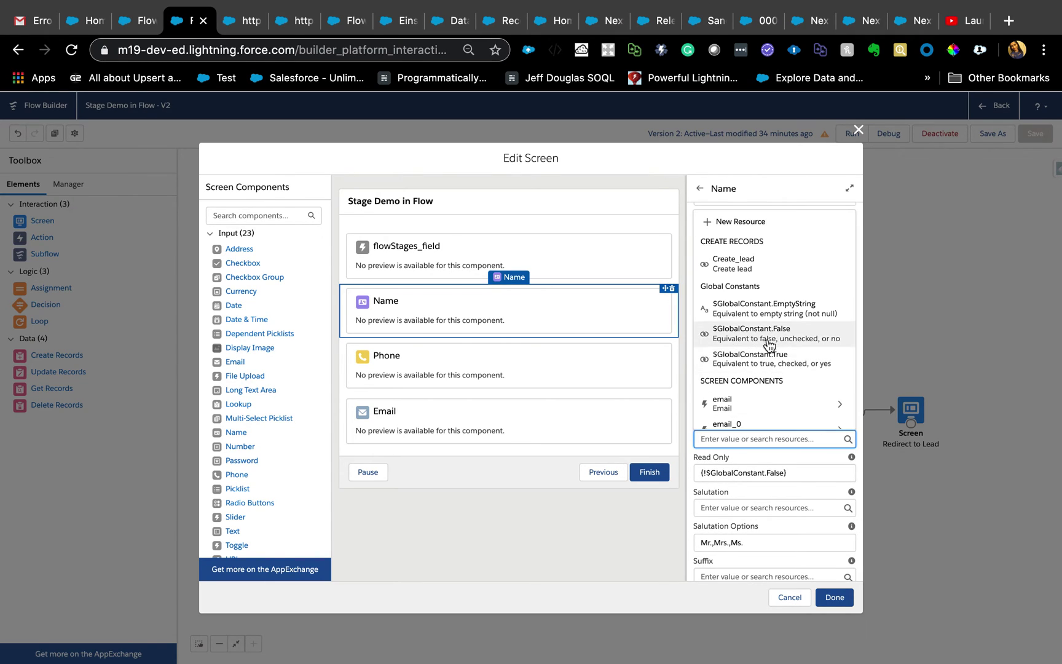
{"action": "left_click", "coordinate": [764, 459]}
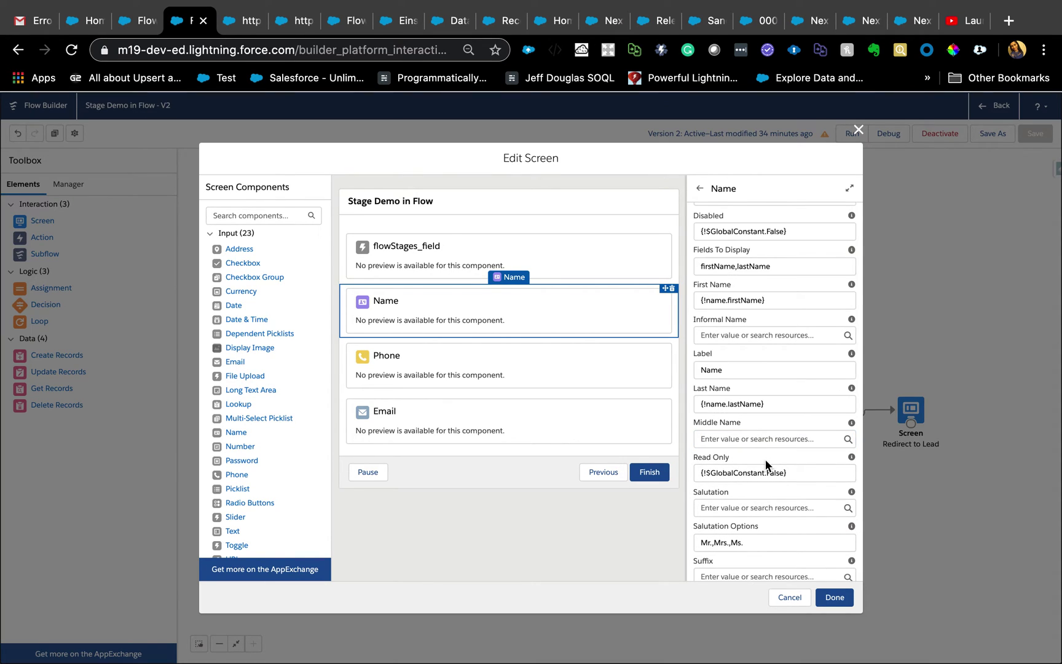
{"action": "left_click", "coordinate": [770, 301]}
{"action": "key", "text": "BackSpace"}
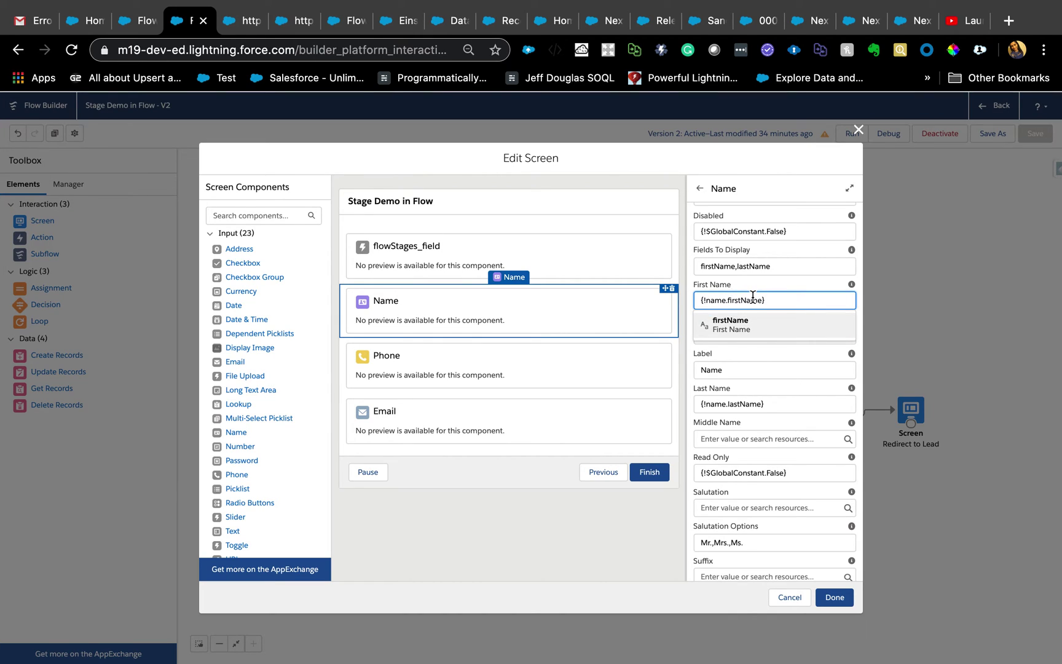
{"action": "key", "text": "BackSpace"}
{"action": "key", "text": "BackSpace"}
{"action": "key", "text": "BackSpace"}
{"action": "key", "text": "BackSpace"}
{"action": "key", "text": "BackSpace"}
{"action": "key", "text": "BackSpace"}
{"action": "key", "text": "BackSpace"}
{"action": "key", "text": "BackSpace"}
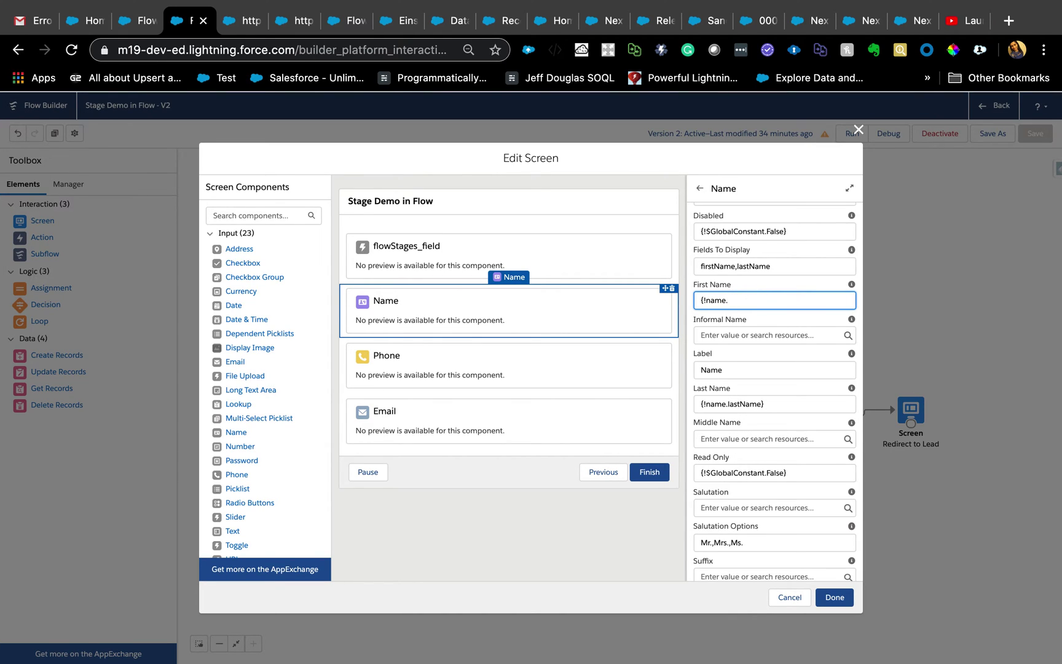
{"action": "key", "text": "BackSpace"}
{"action": "type", "text": "nam"}
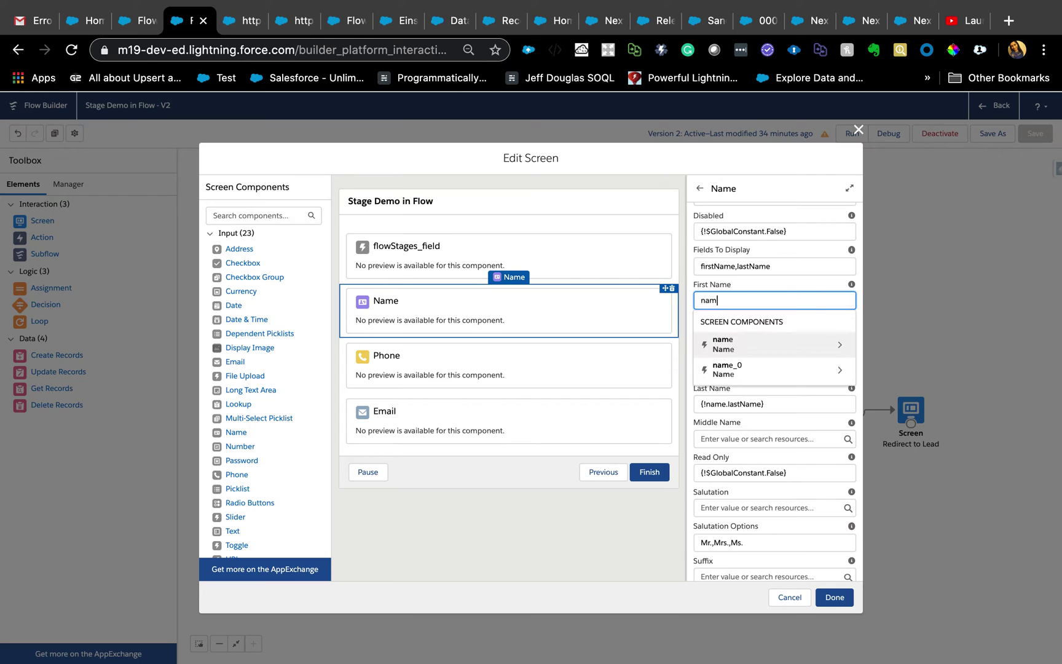
{"action": "left_click", "coordinate": [727, 351]}
{"action": "type", "text": "first"}
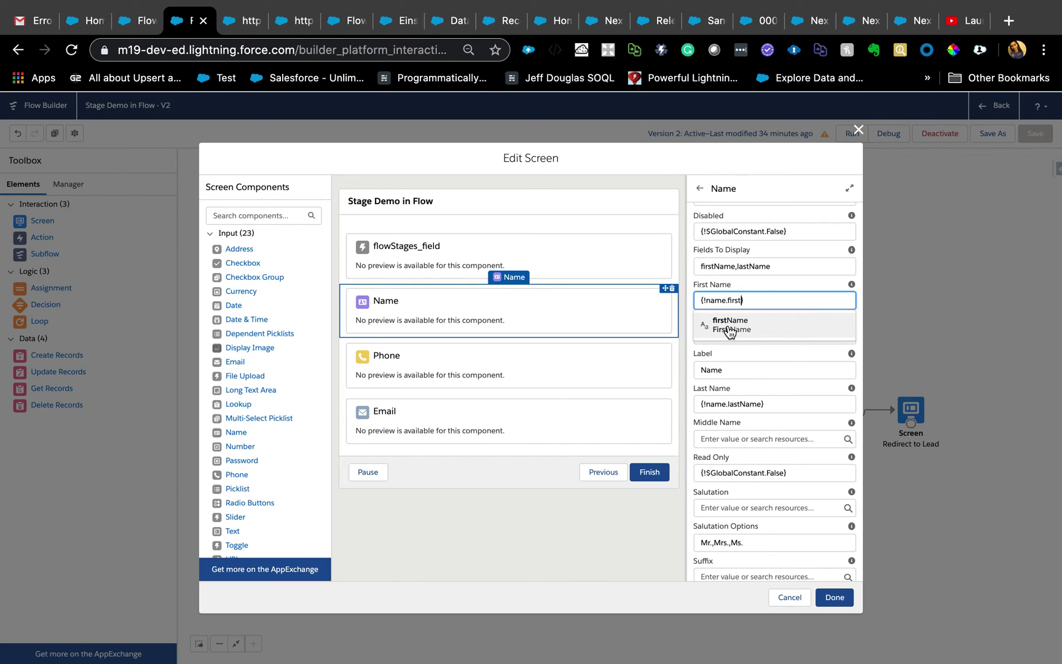
{"action": "left_click", "coordinate": [729, 324]}
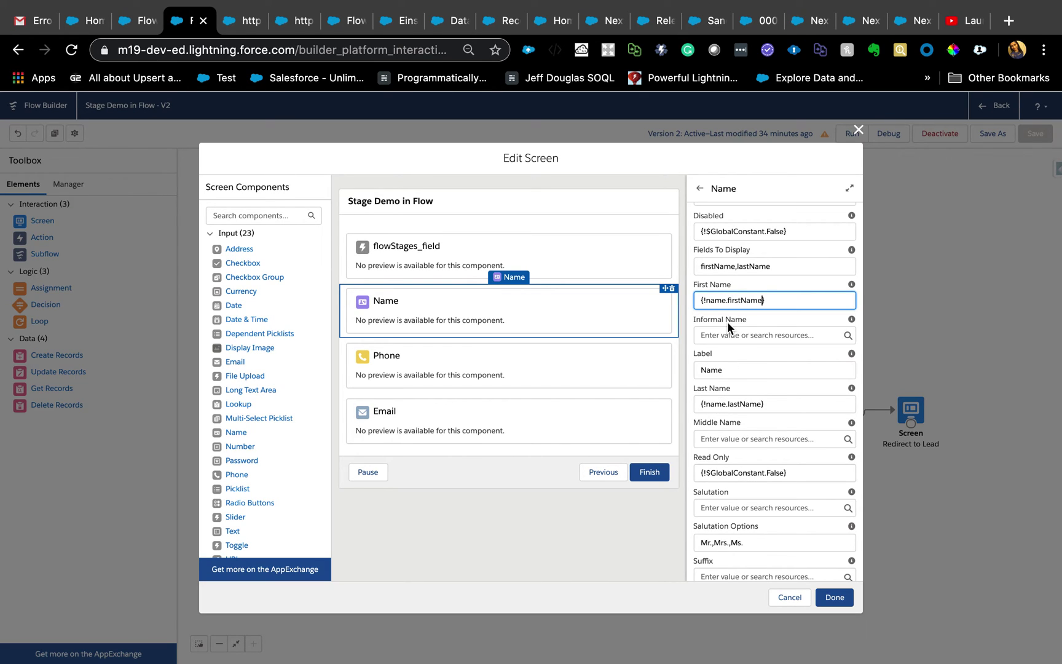
{"action": "left_click", "coordinate": [737, 281]}
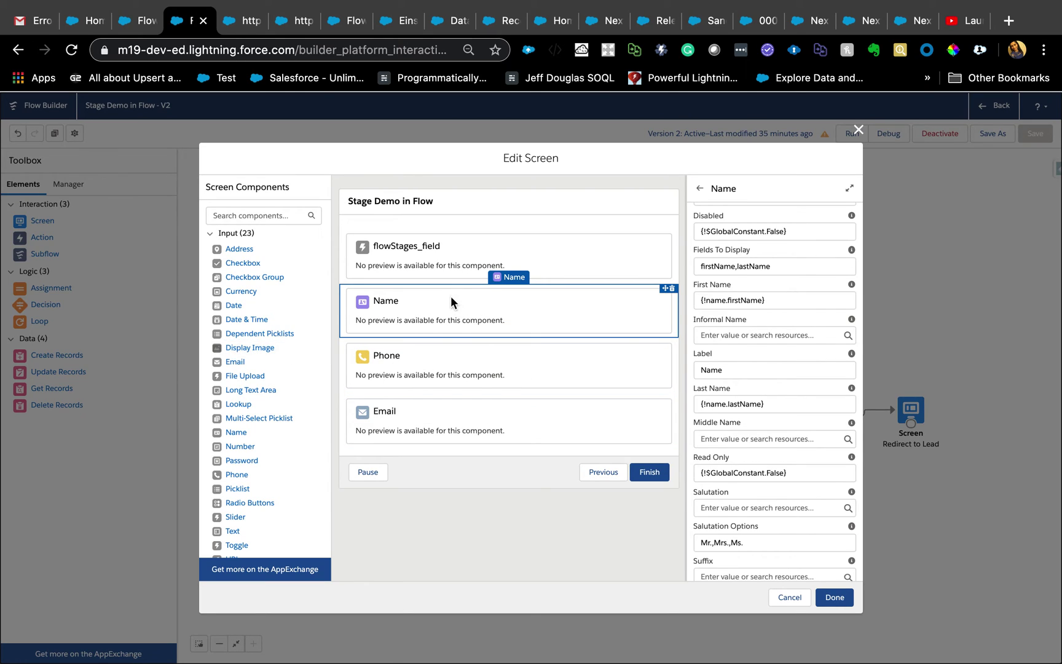
{"action": "left_click_drag", "start_coordinate": [451, 295], "coordinate": [448, 359]}
{"action": "left_click", "coordinate": [855, 130]}
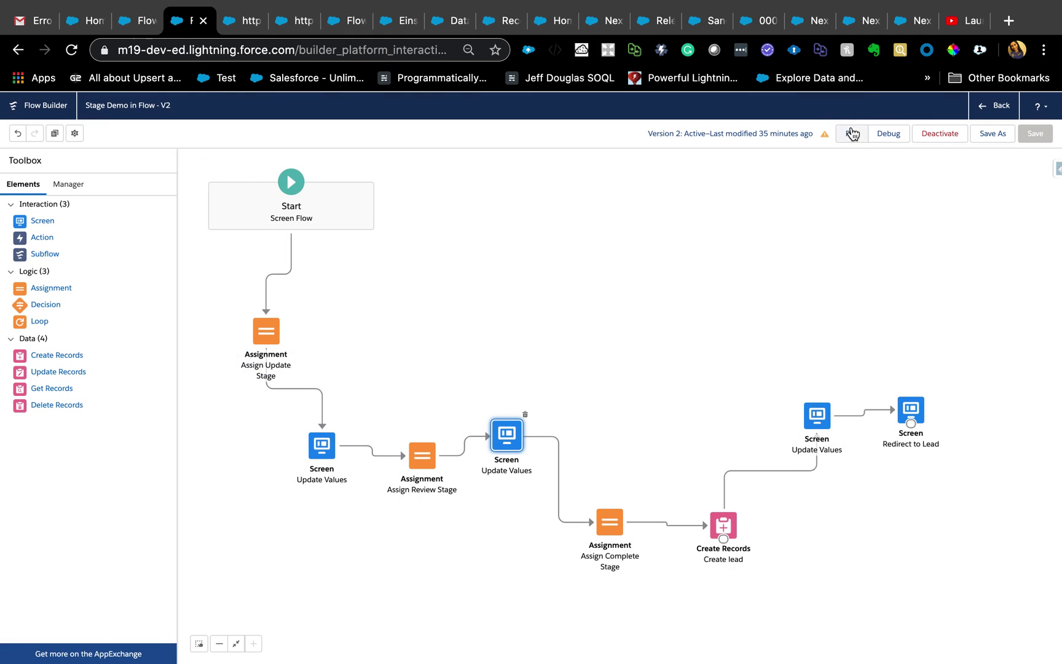
{"action": "double_click", "coordinate": [610, 530]}
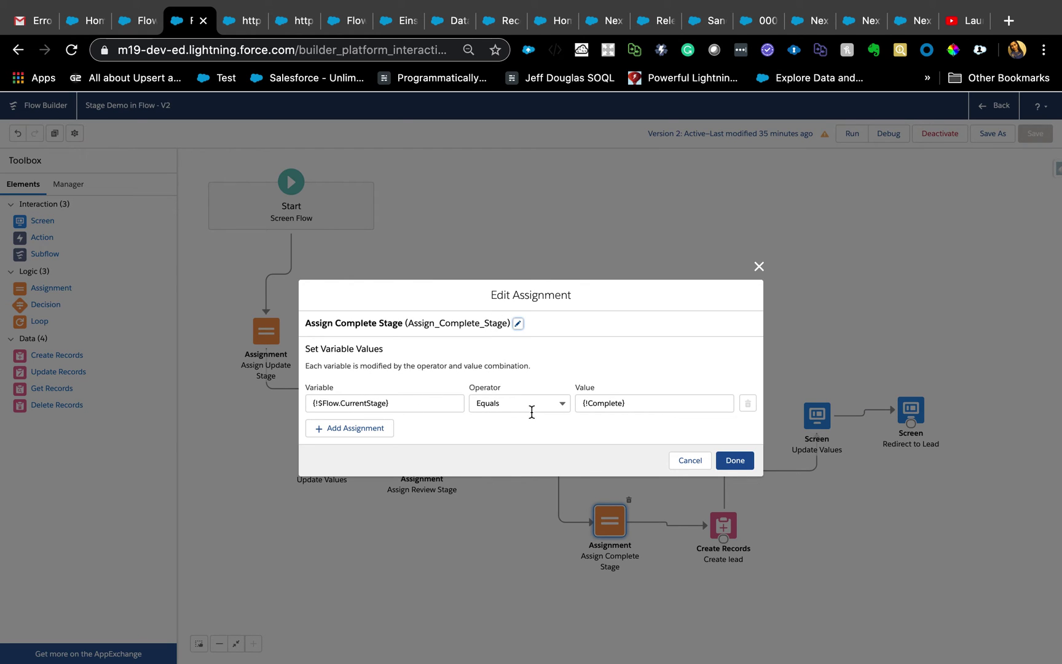
{"action": "left_click", "coordinate": [758, 270]}
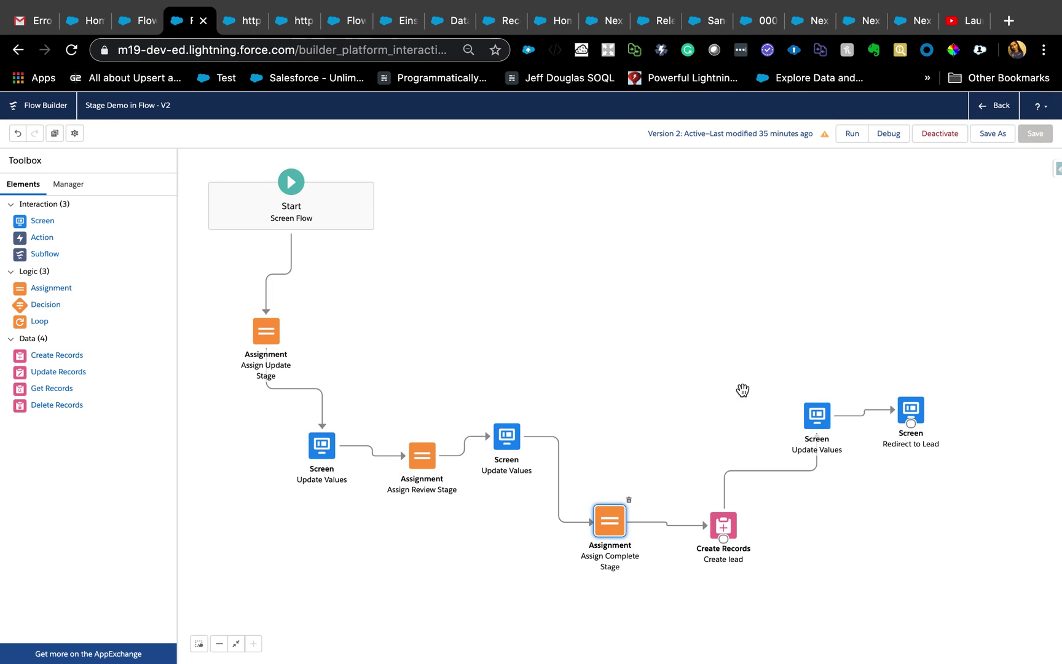
Step: Map the Create lead record's Phone to {!phone_0.value}, leaving Company as Flow Company
{"action": "double_click", "coordinate": [726, 529]}
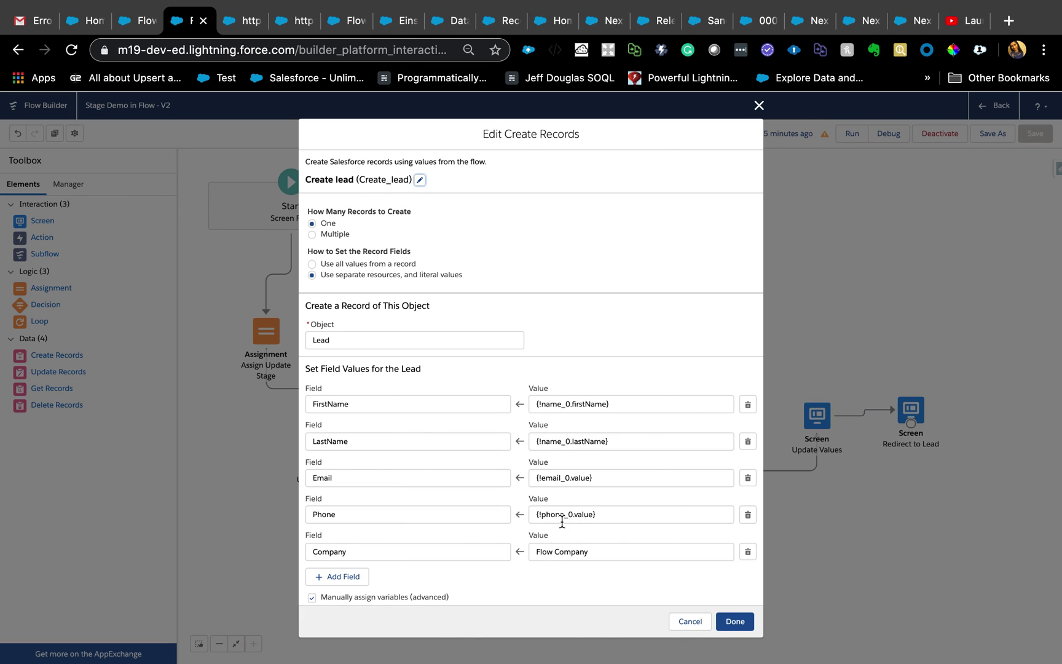
{"action": "left_click", "coordinate": [591, 515]}
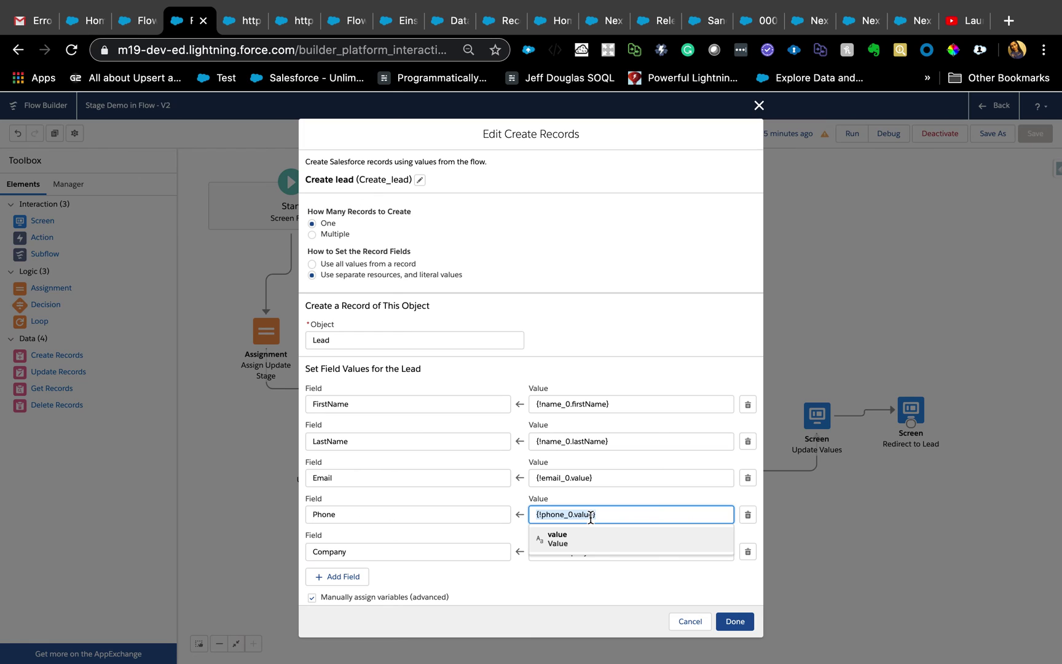
{"action": "type", "text": "phon"}
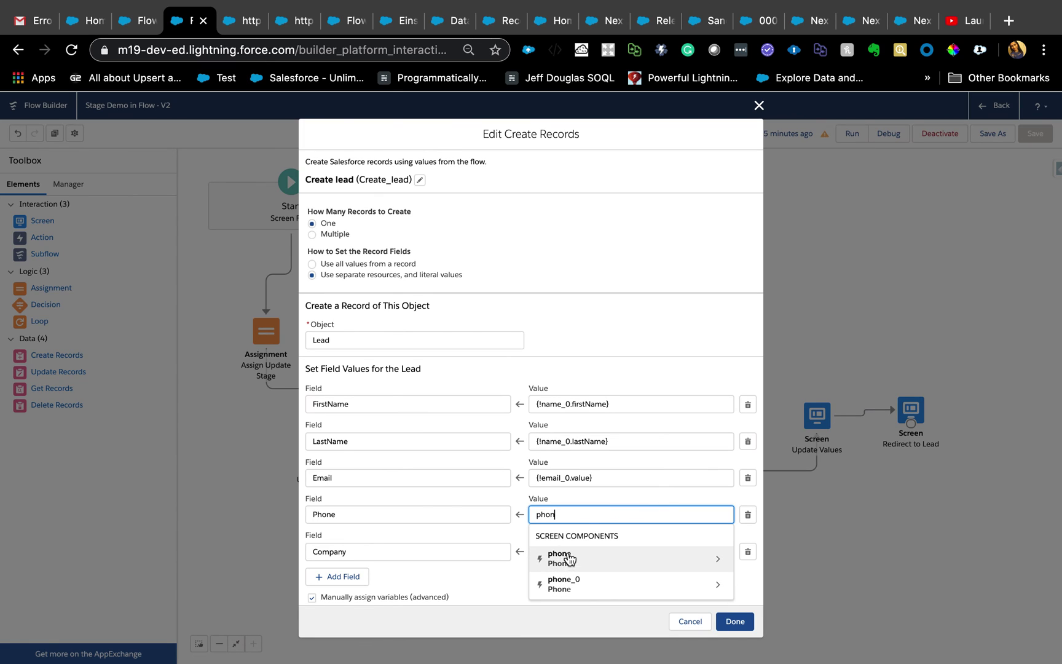
{"action": "left_click", "coordinate": [567, 584]}
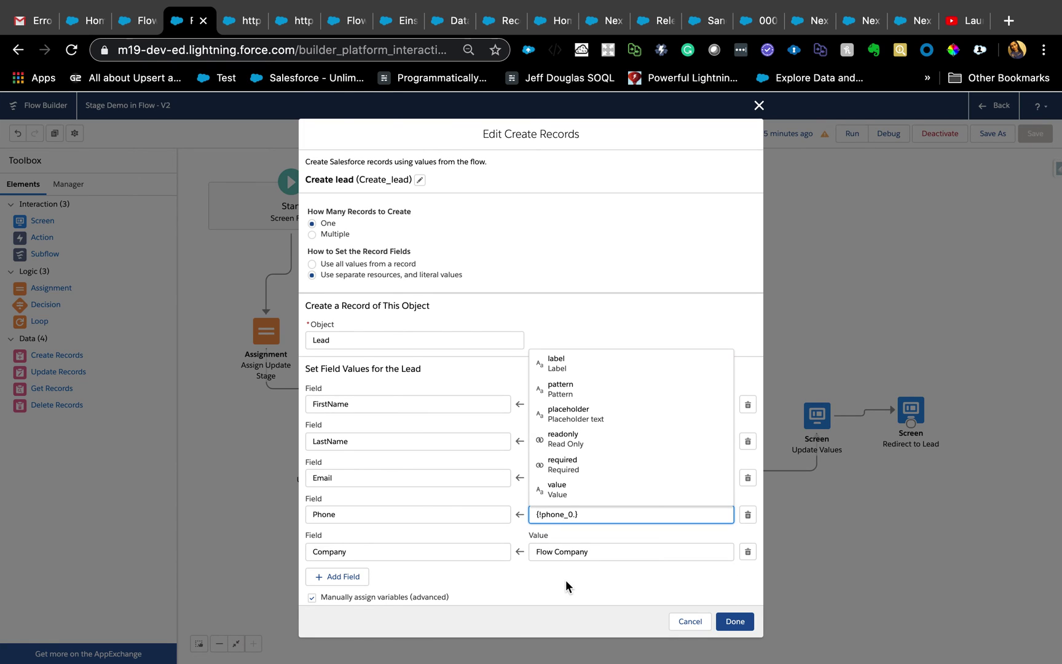
{"action": "type", "text": ".valu"}
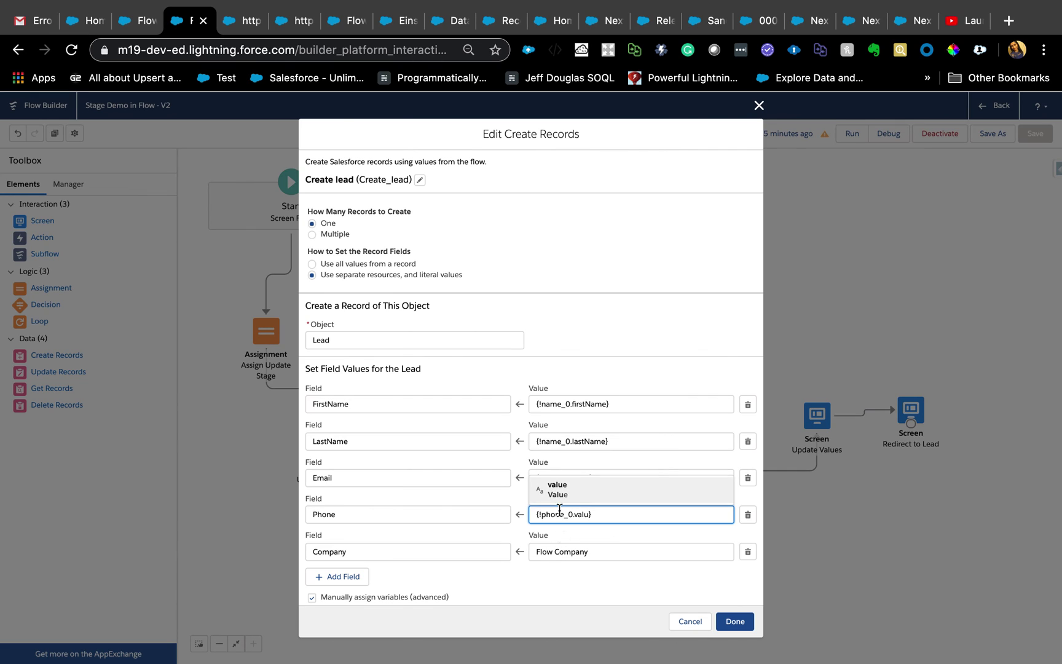
{"action": "left_click", "coordinate": [559, 499]}
{"action": "left_click", "coordinate": [602, 552]}
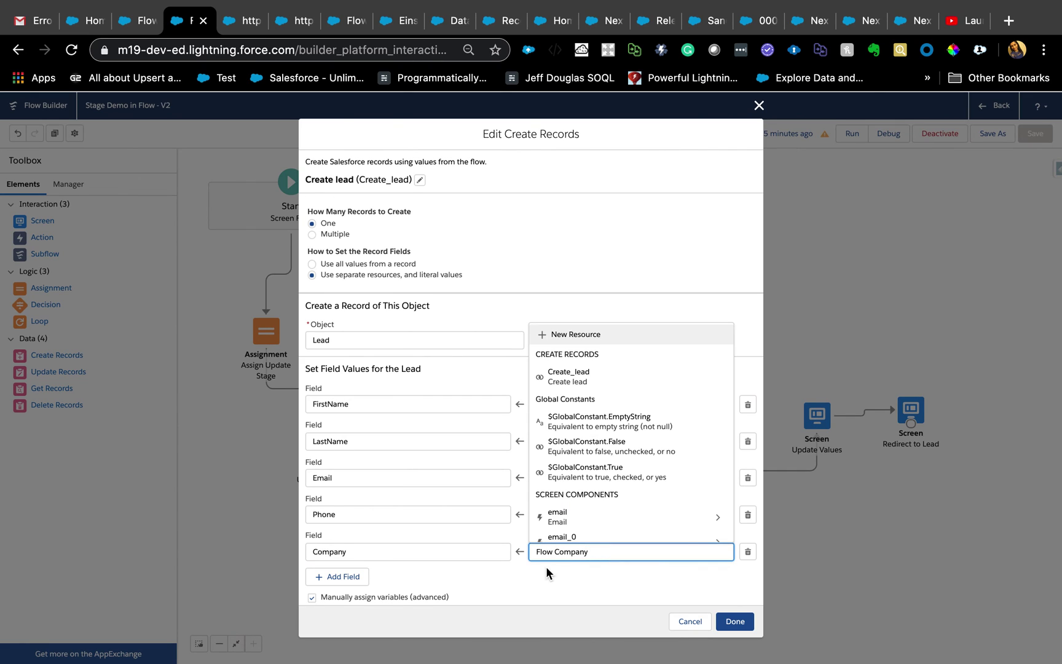
{"action": "left_click", "coordinate": [542, 573]}
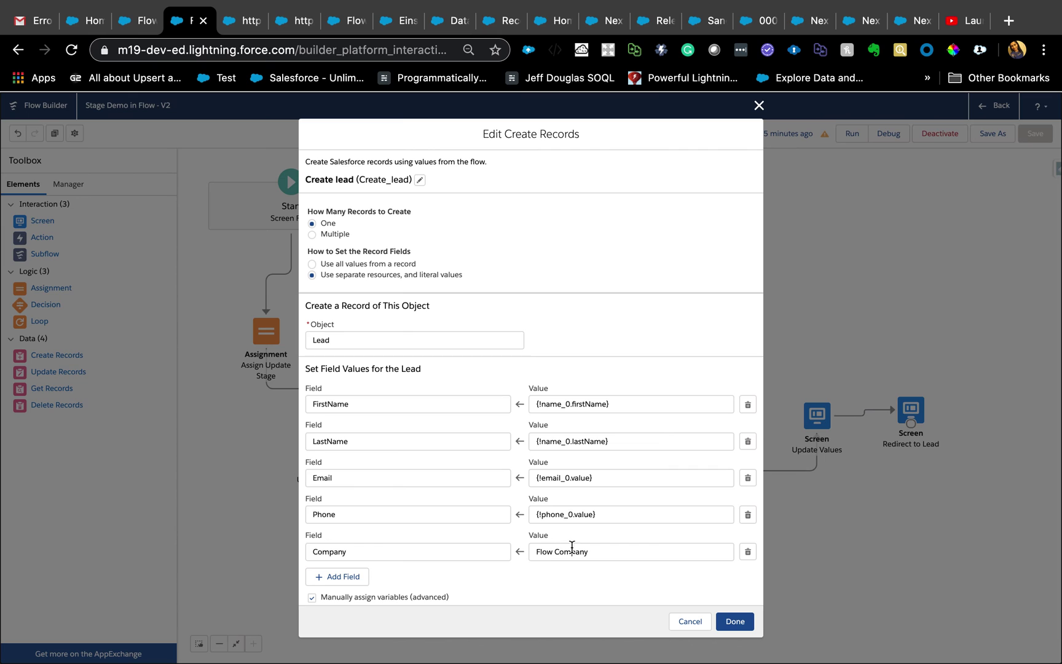
{"action": "left_click", "coordinate": [759, 106]}
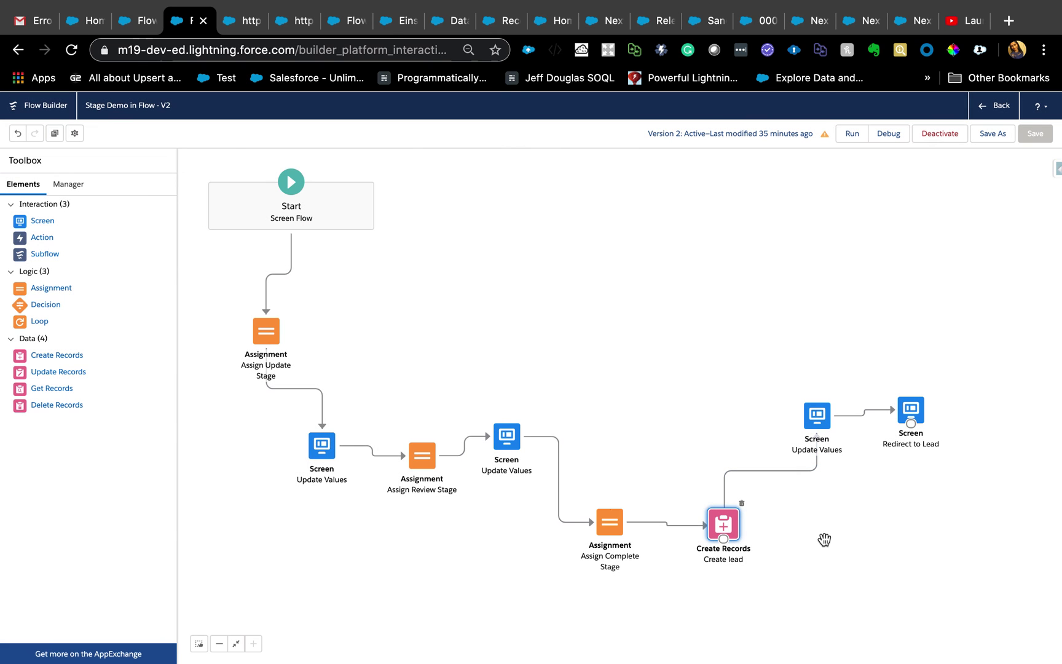
{"action": "left_click", "coordinate": [828, 427]}
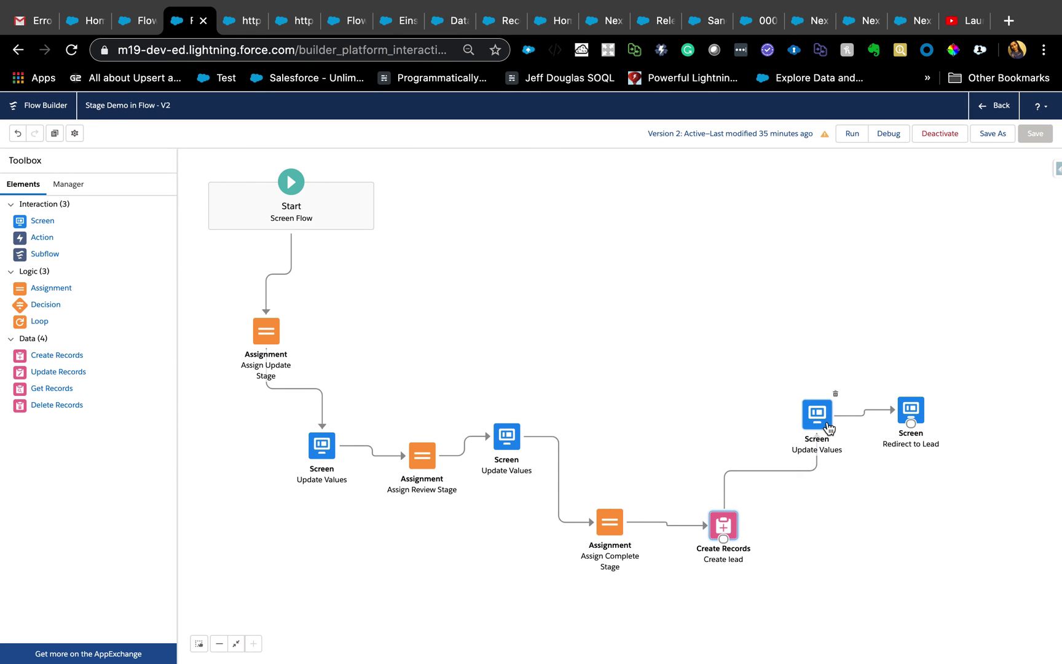
{"action": "double_click", "coordinate": [829, 427]}
{"action": "left_click", "coordinate": [431, 260]}
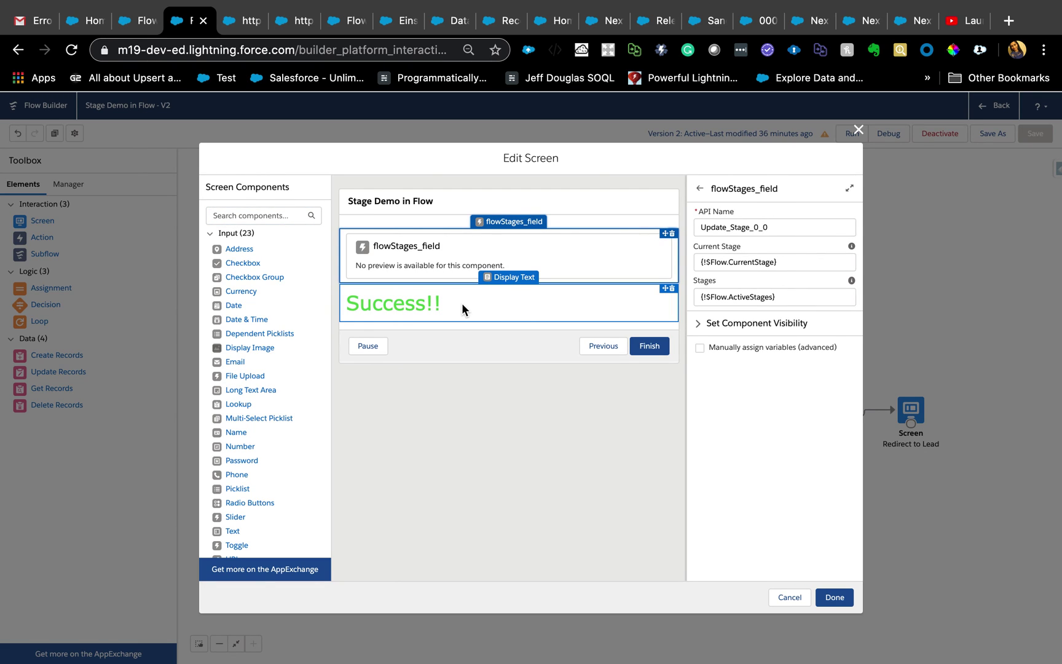
{"action": "left_click", "coordinate": [421, 305]}
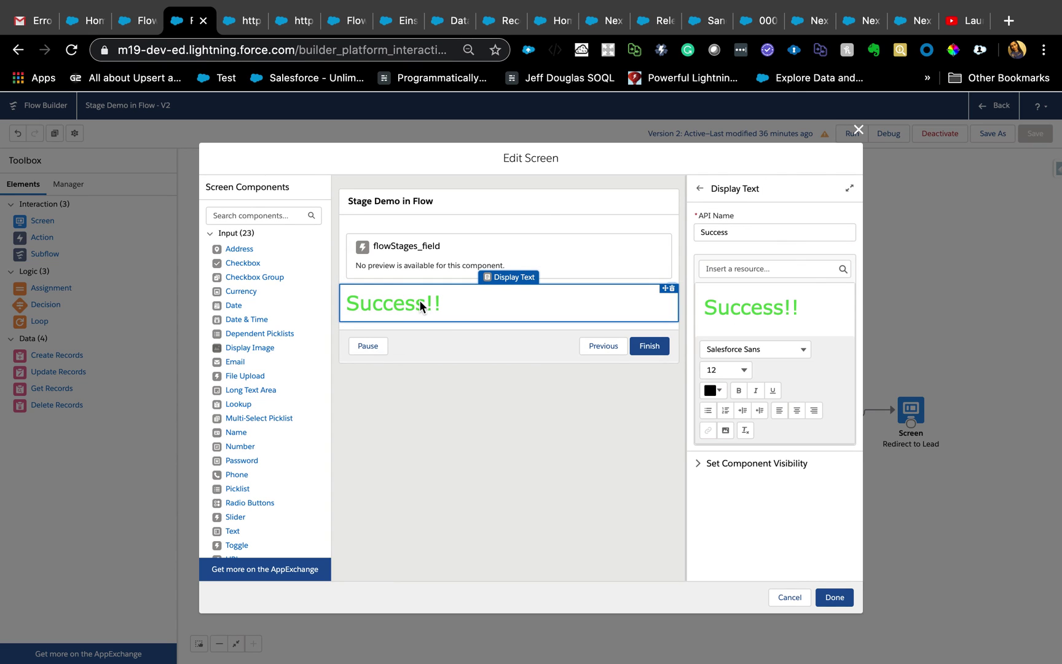
{"action": "left_click", "coordinate": [859, 130]}
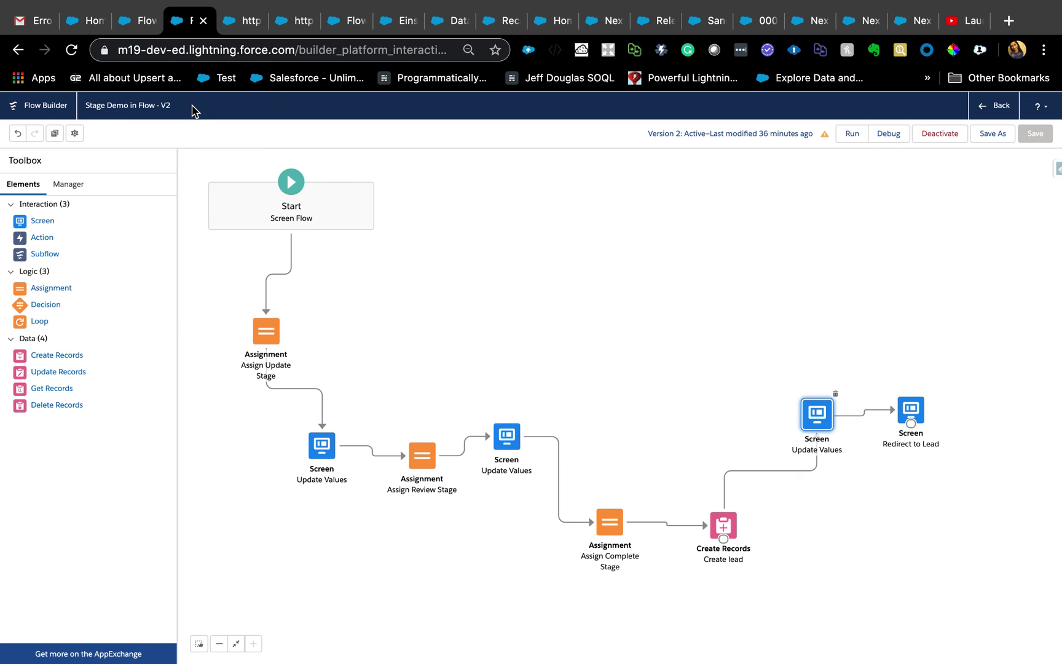
Step: View the Flow Company lead record the flow created, then return to the Setup Flows list
{"action": "left_click", "coordinate": [137, 20]}
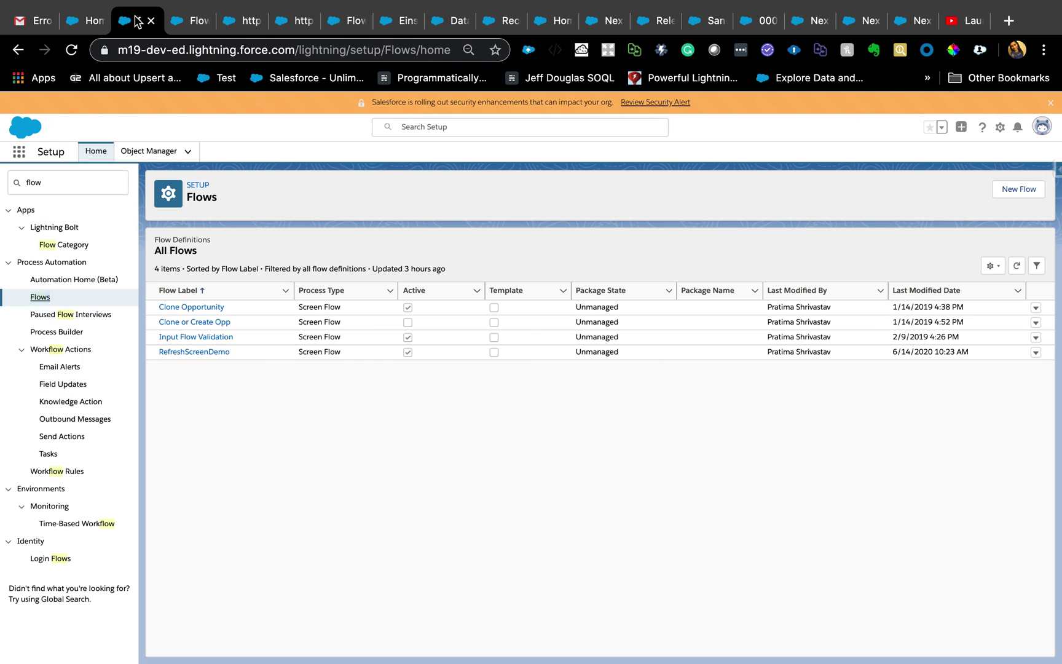
{"action": "left_click", "coordinate": [92, 18]}
{"action": "left_click", "coordinate": [689, 248]}
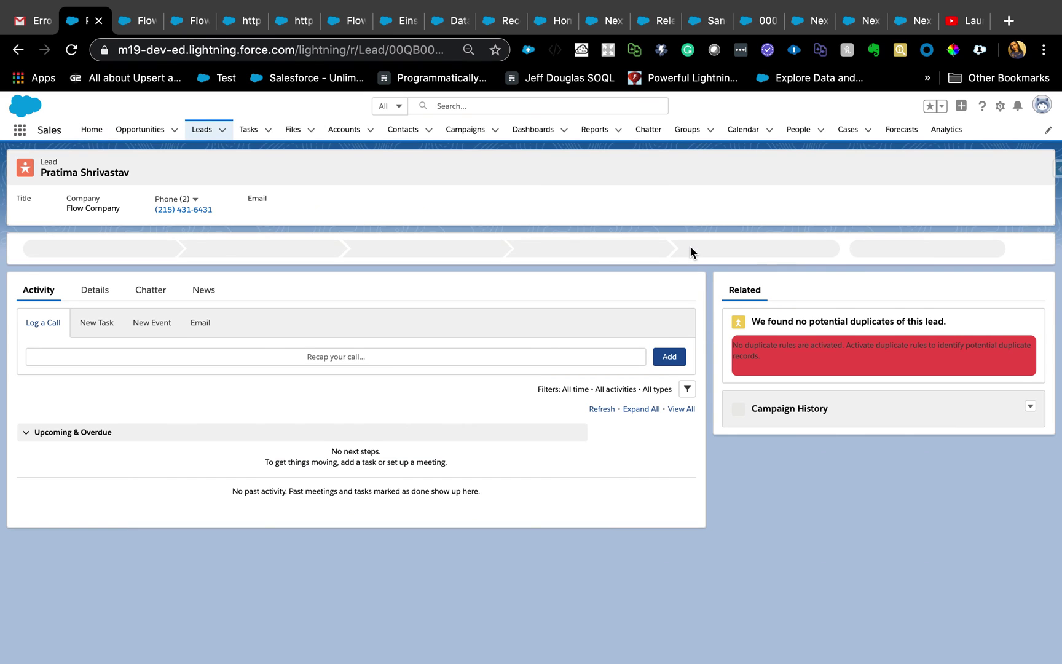
{"action": "left_click", "coordinate": [134, 25]}
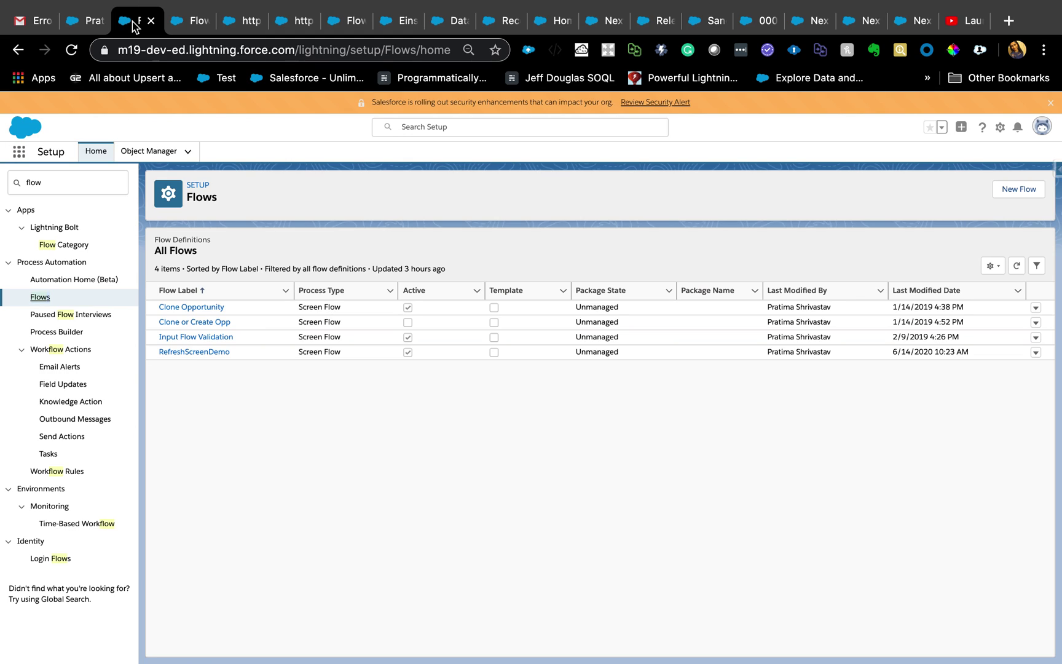